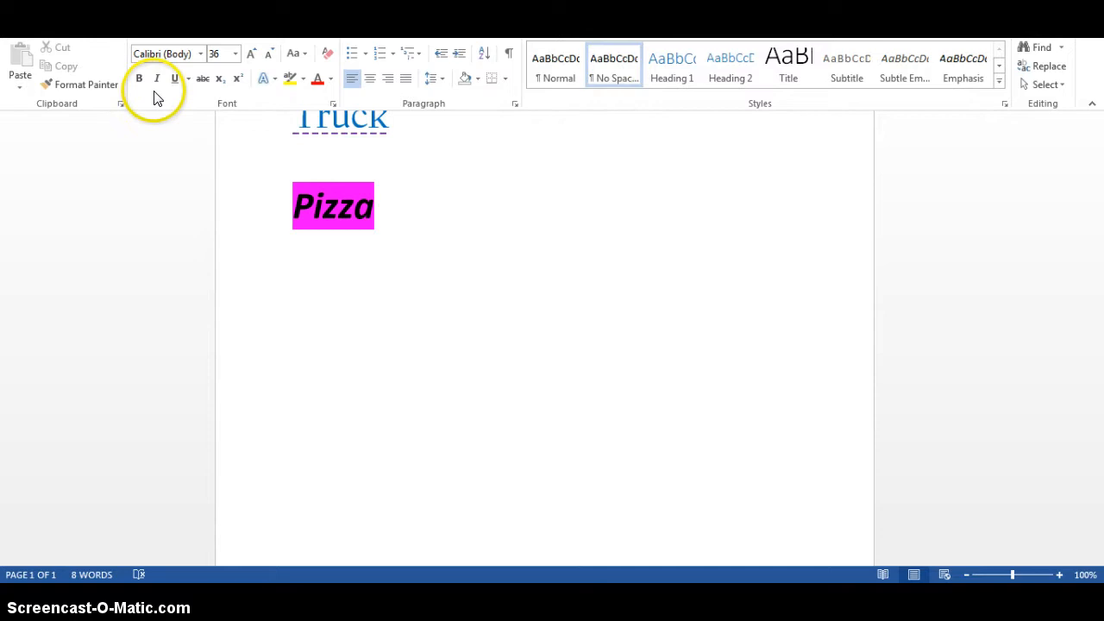
# Enter the first name left-aligned on the empty line below Pizza and start a new line
pyautogui.click(301, 294)
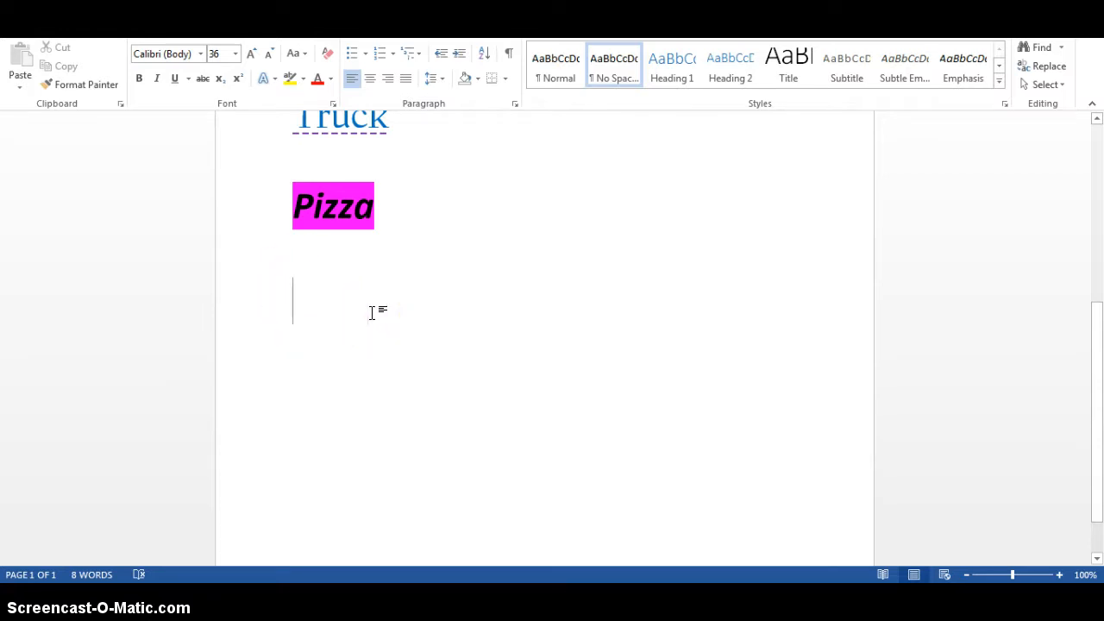
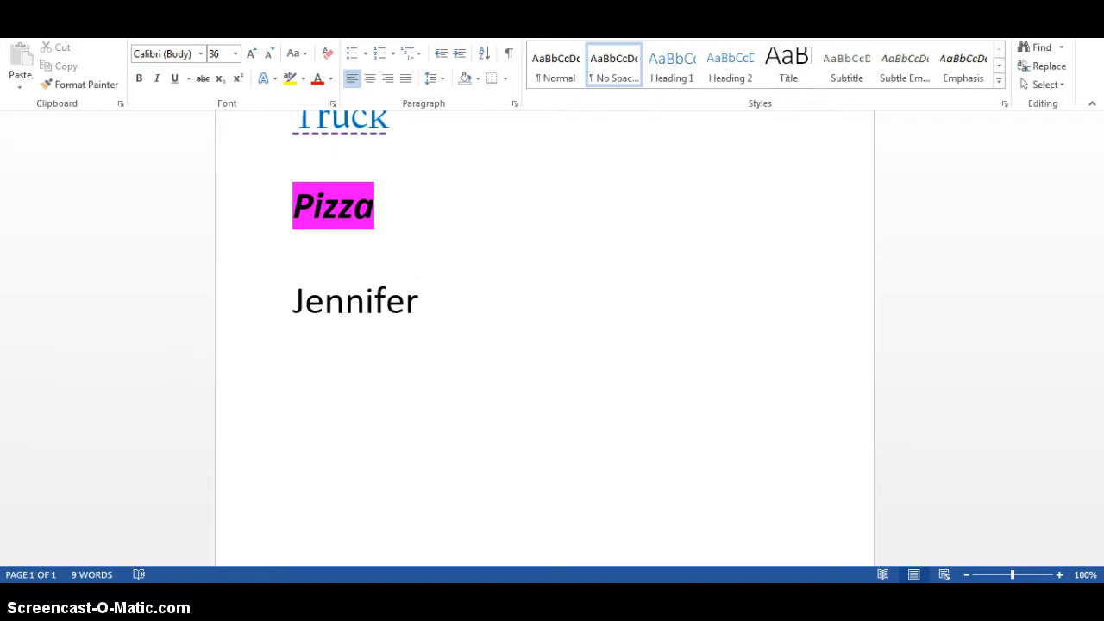
pyautogui.press('Return')
# Center the new line, enter the middle initial on it and start another line
pyautogui.click(371, 86)
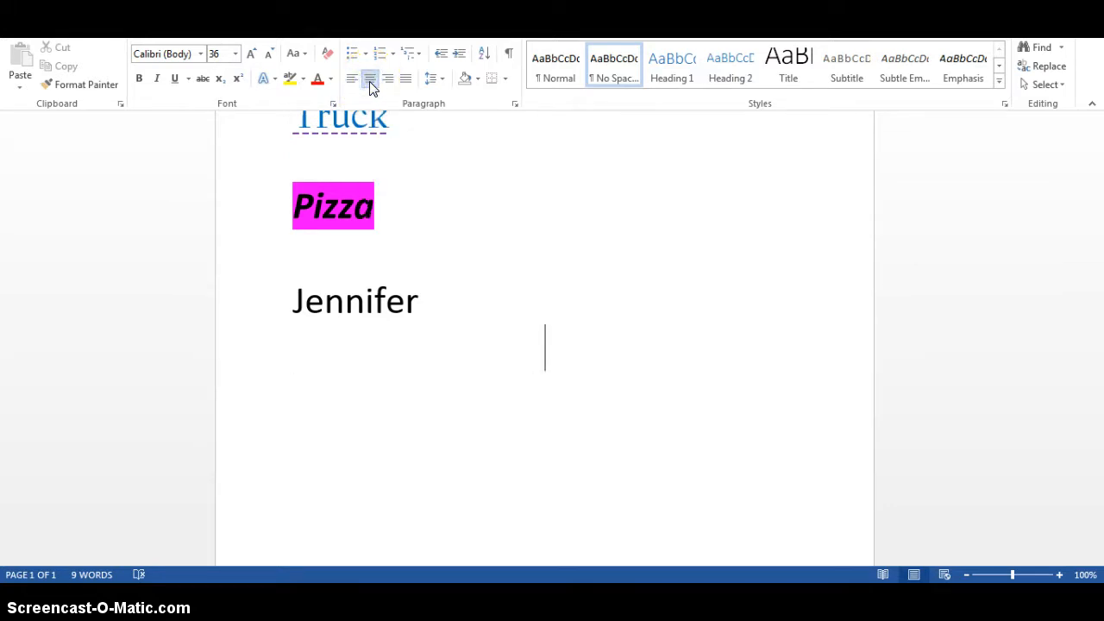
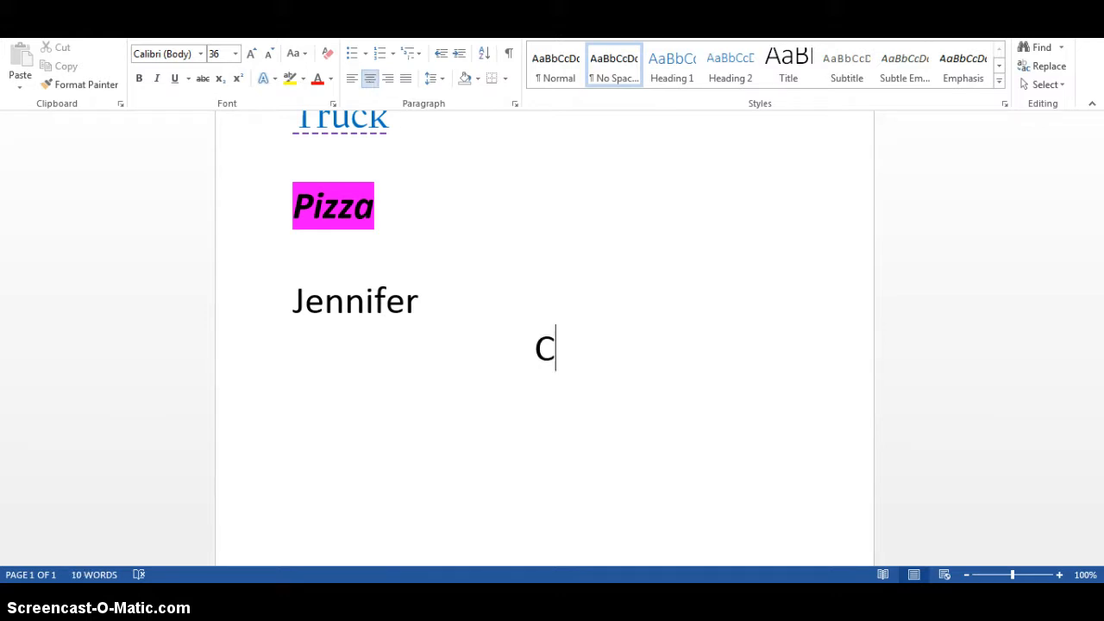
pyautogui.press('Return')
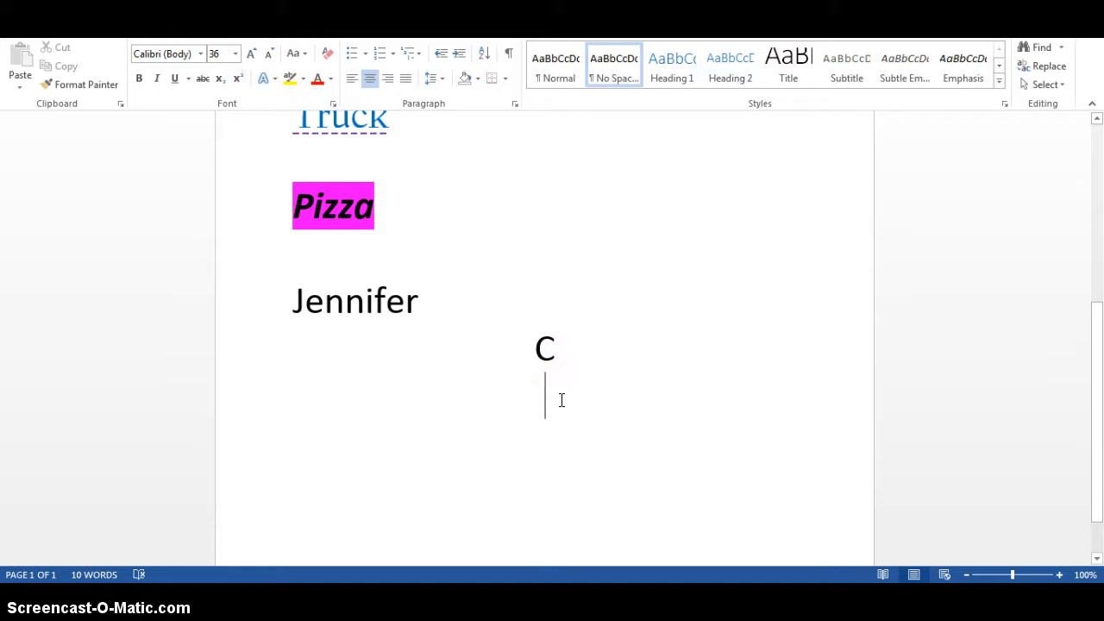
# Right-align the line below the middle initial, enter the last name and start another line
pyautogui.click(388, 82)
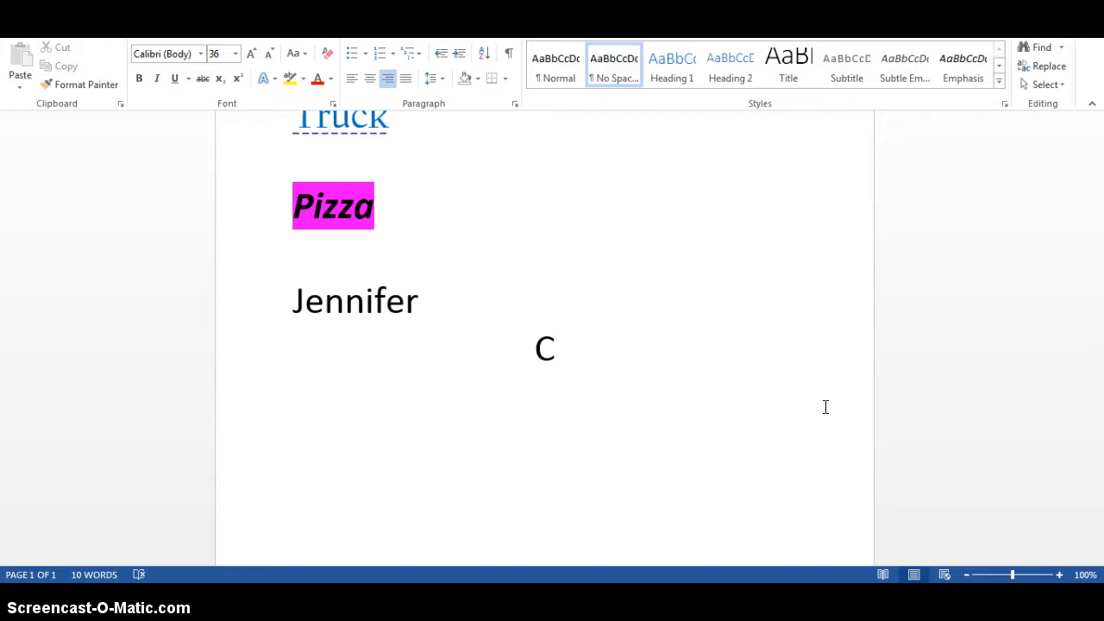
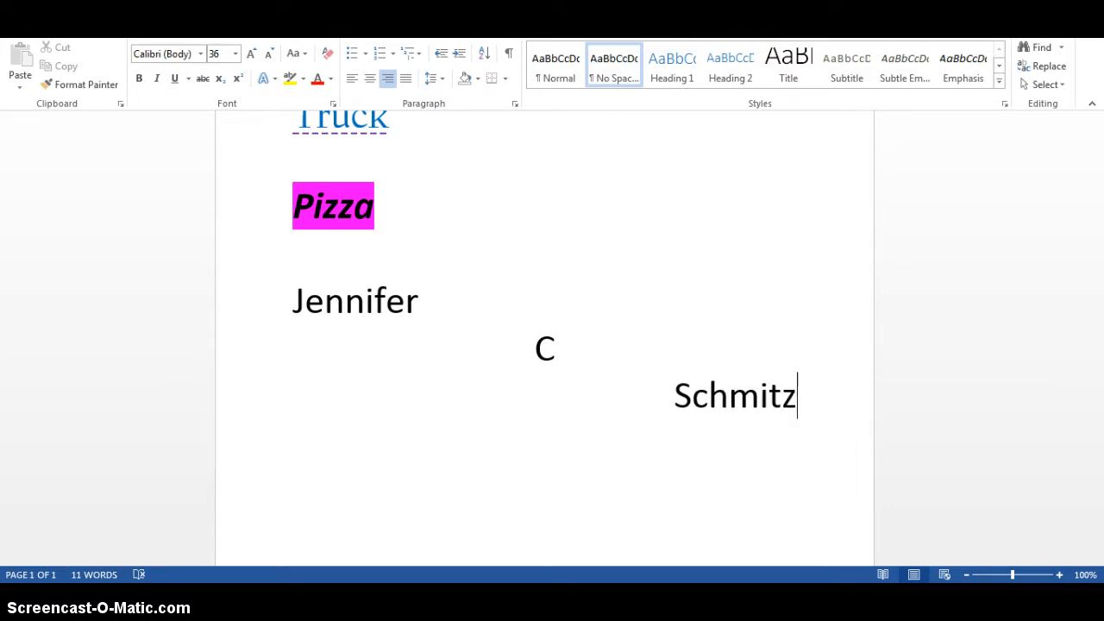
pyautogui.press('Return')
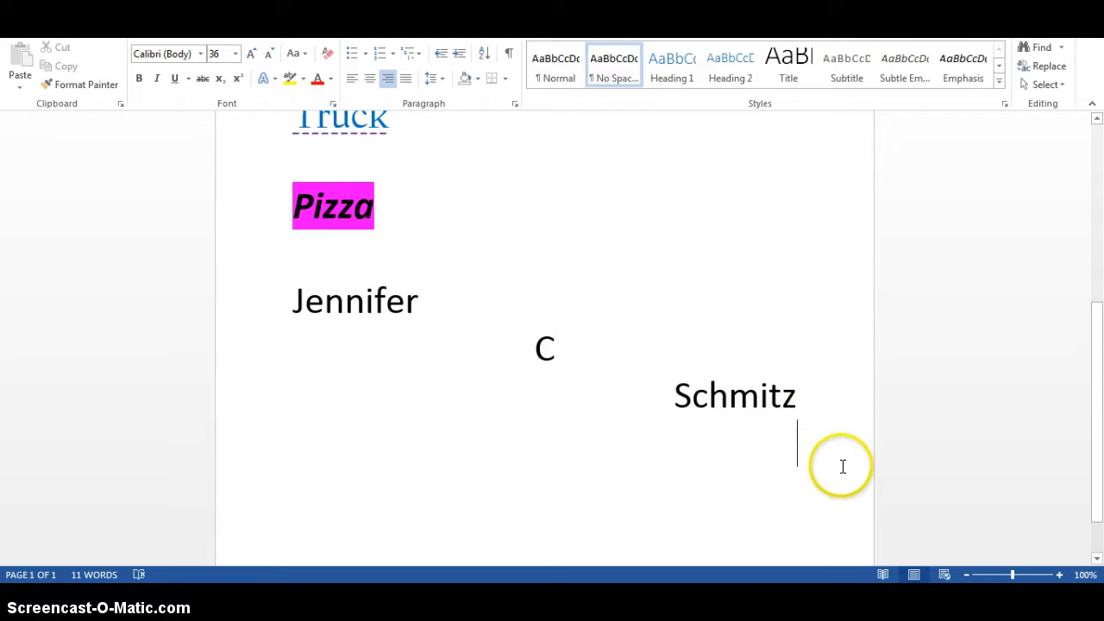
# Left-align the empty line below the last name and insert WordArt there in the bold blue outlined style with shadow
pyautogui.click(351, 80)
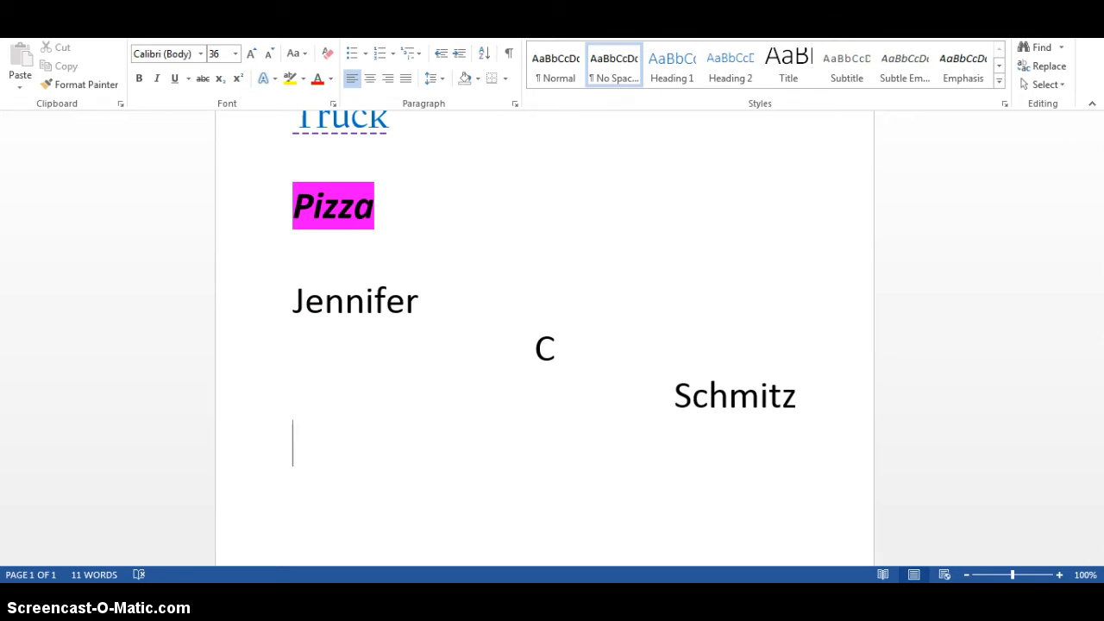
pyautogui.click(102, 29)
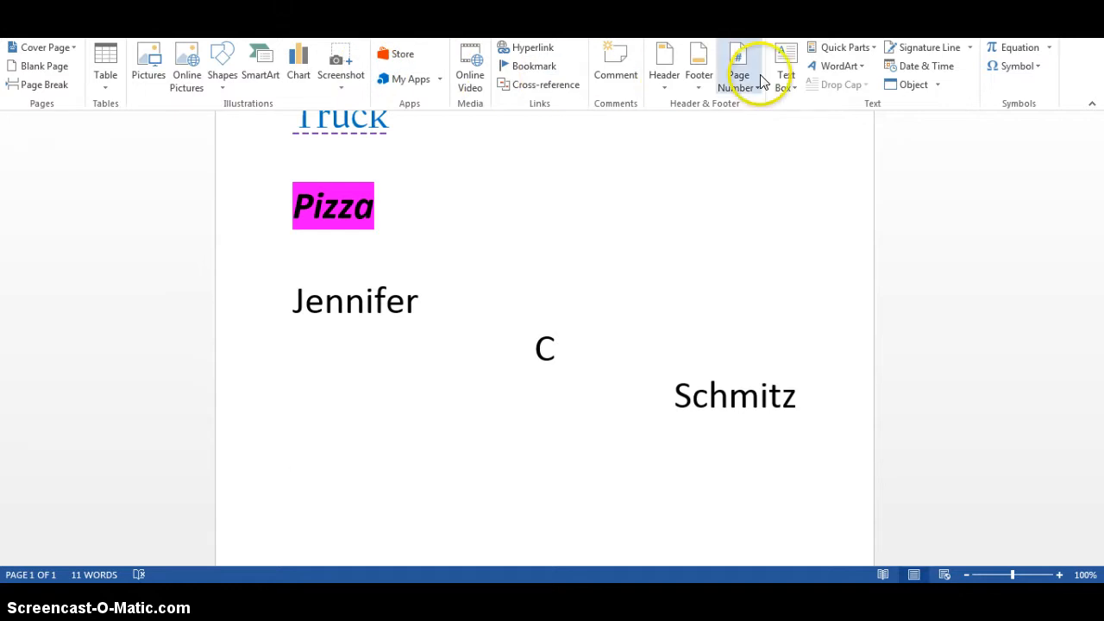
pyautogui.click(842, 70)
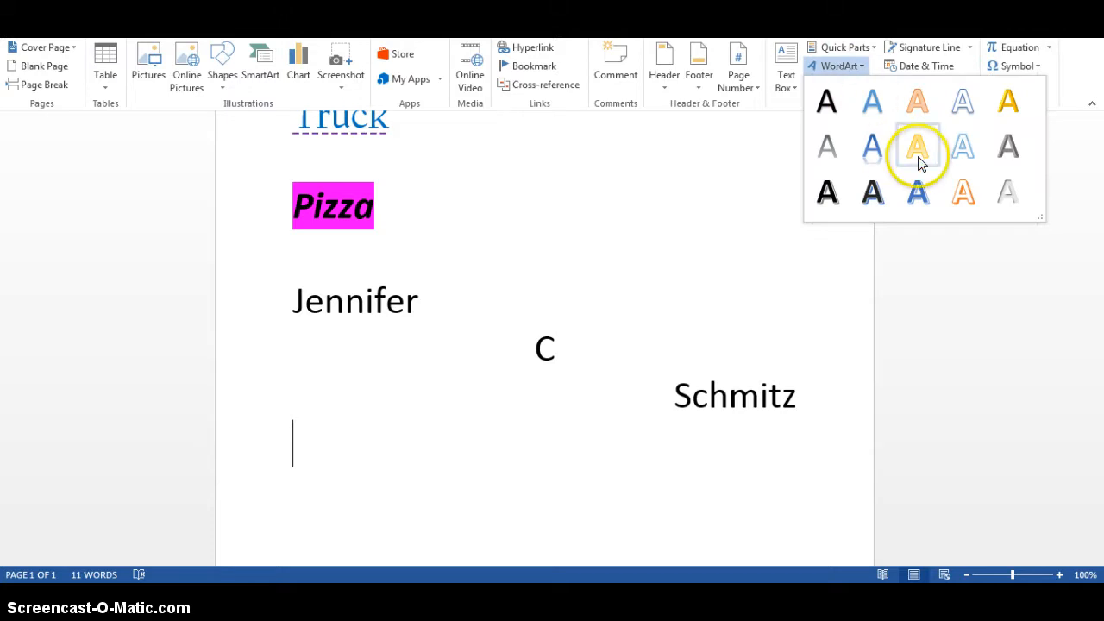
pyautogui.click(919, 193)
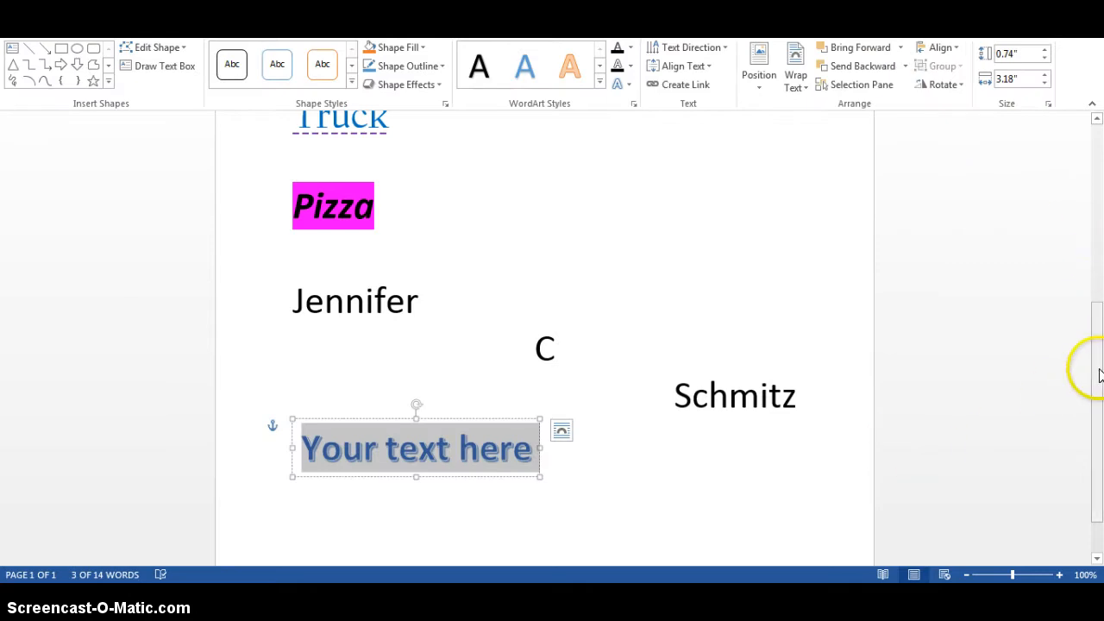
# Set the WordArt's text wrapping to In Front of Text and close its layout options
pyautogui.moveTo(1093, 371); pyautogui.dragTo(1095, 401)
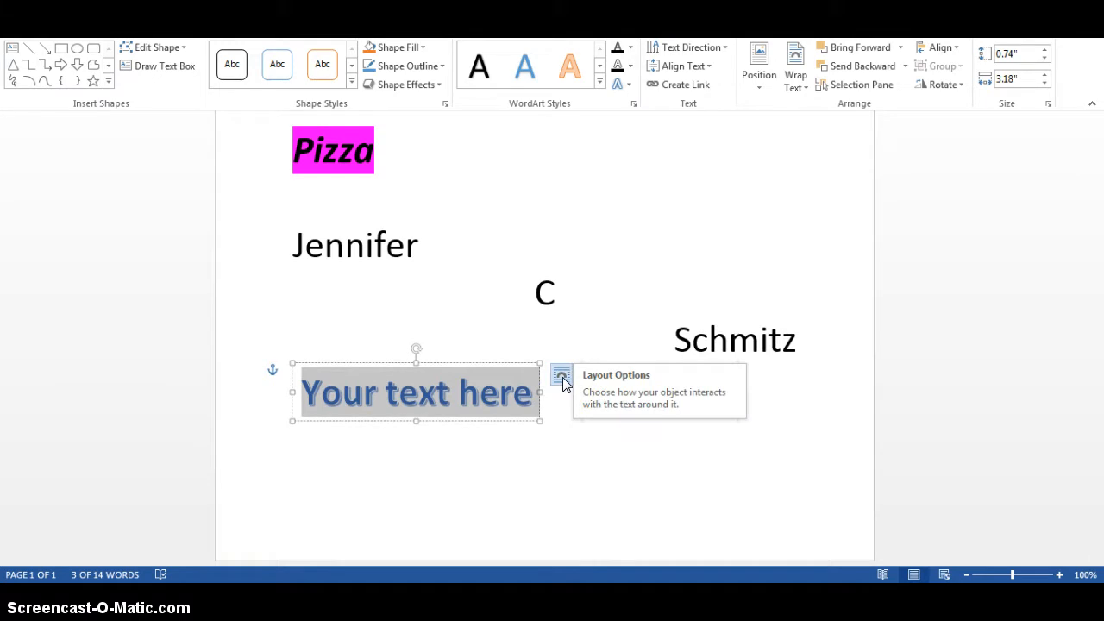
pyautogui.click(561, 376)
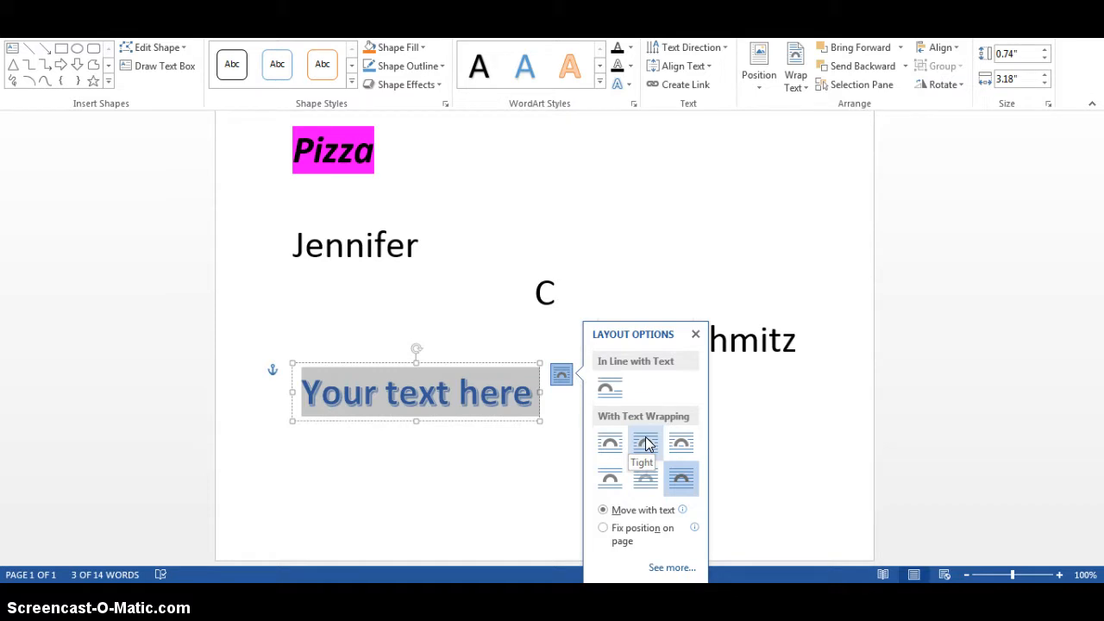
pyautogui.click(647, 480)
pyautogui.click(682, 478)
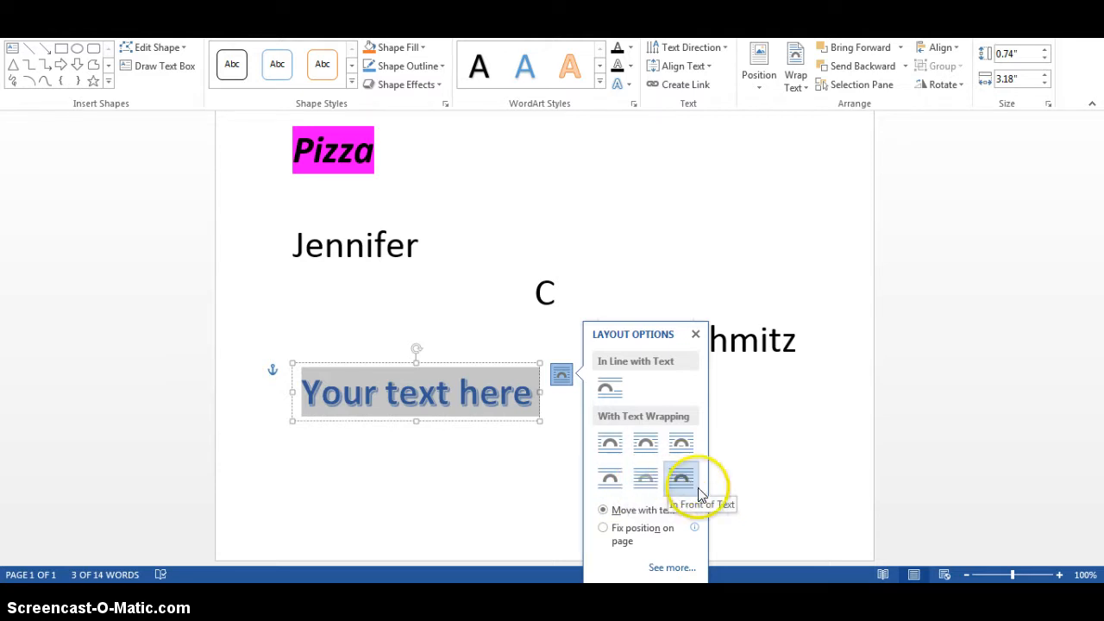
pyautogui.click(648, 480)
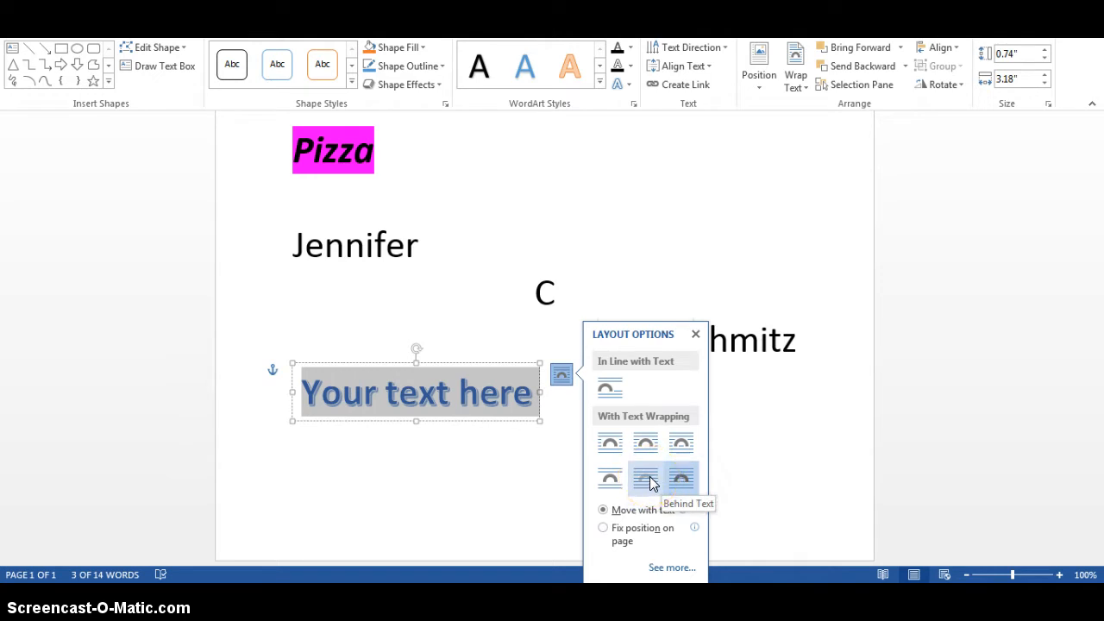
pyautogui.click(680, 481)
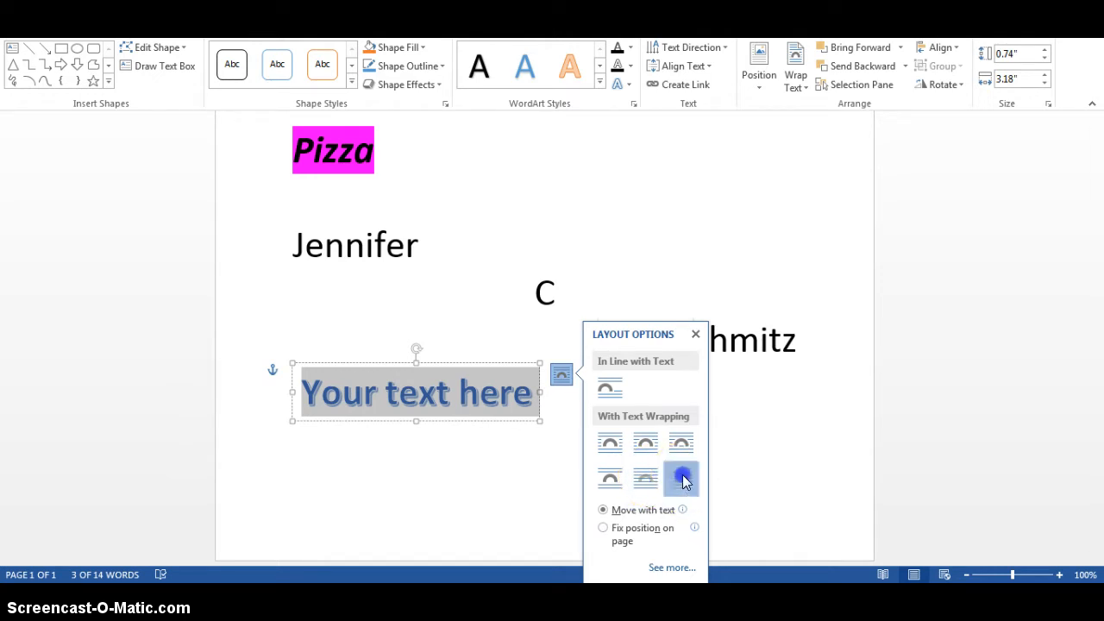
pyautogui.click(439, 403)
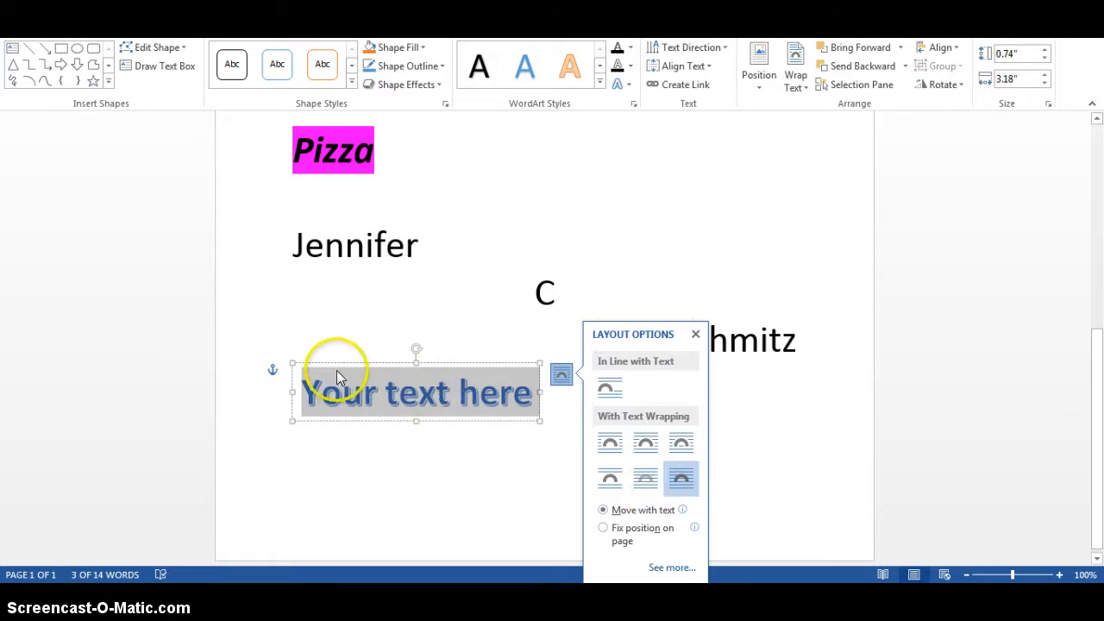
pyautogui.click(695, 335)
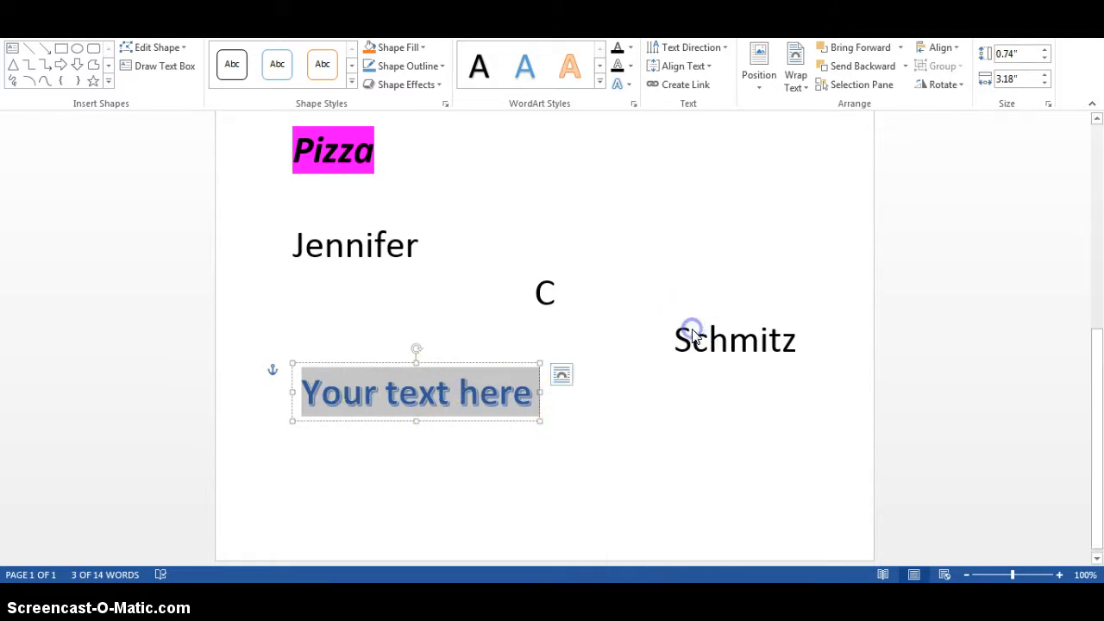
# Check the Object anchors setting in the program's display options and close the options
pyautogui.moveTo(274, 369)
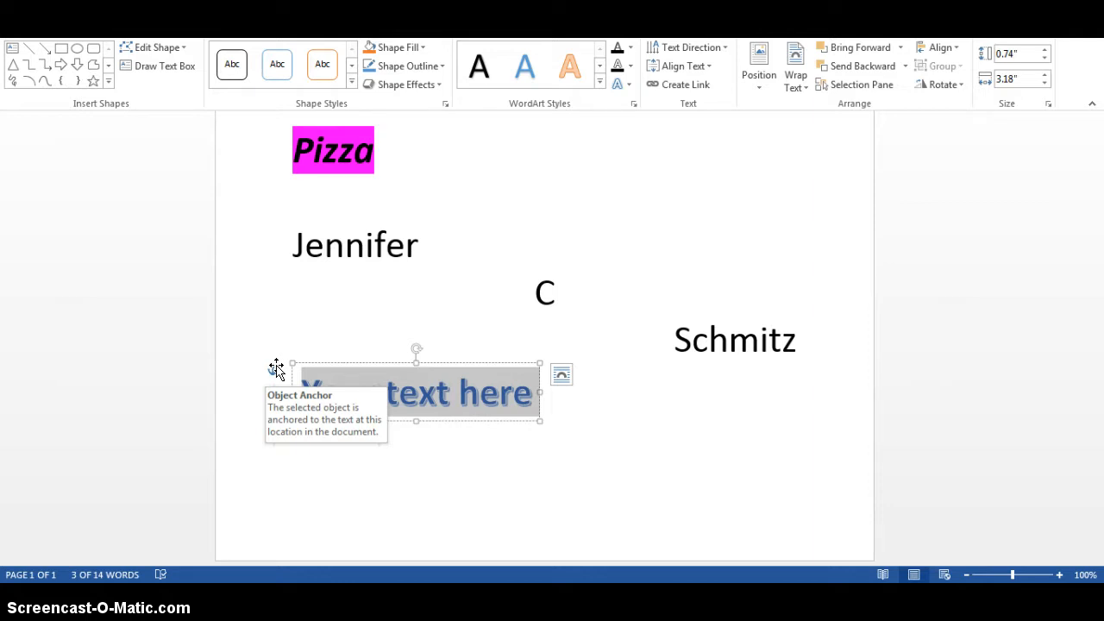
pyautogui.click(275, 369)
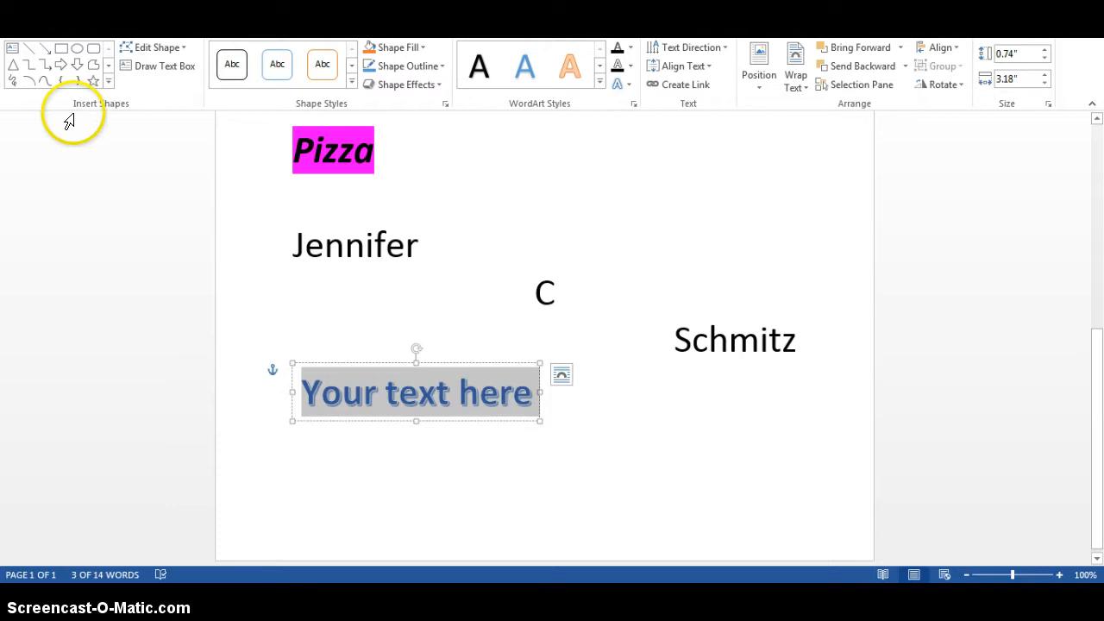
pyautogui.hotkey('alt', 'f')
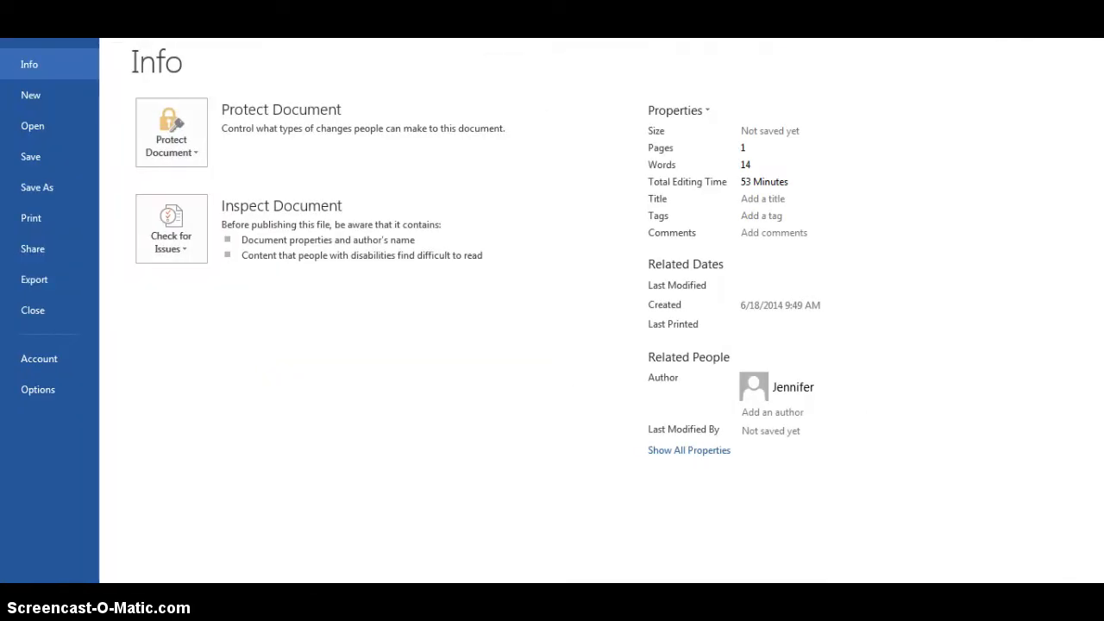
pyautogui.click(33, 393)
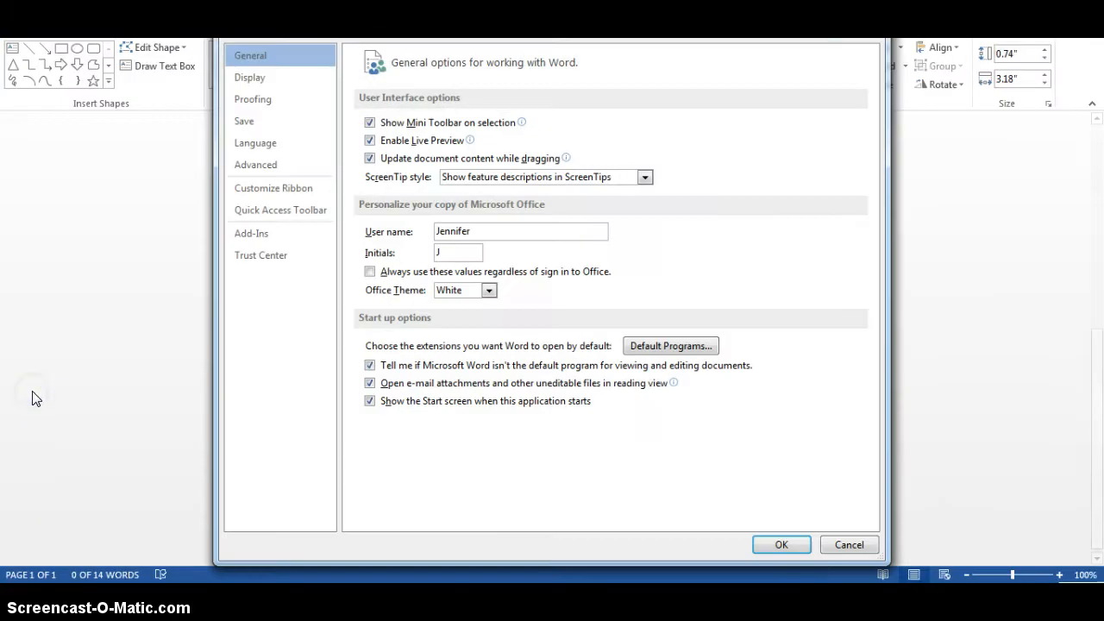
pyautogui.click(246, 81)
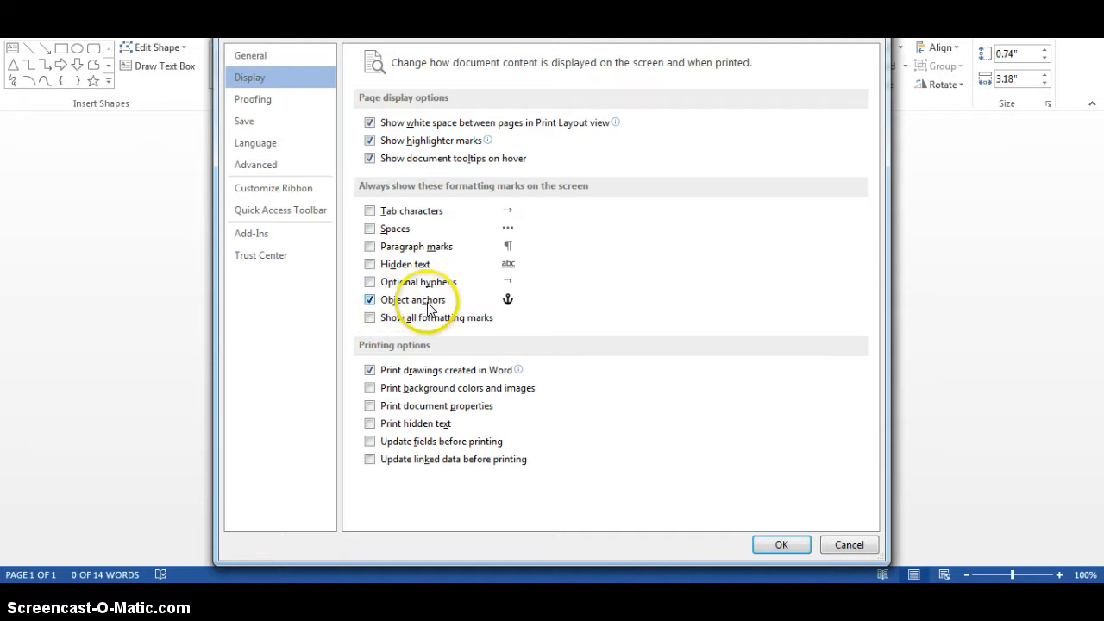
pyautogui.click(371, 300)
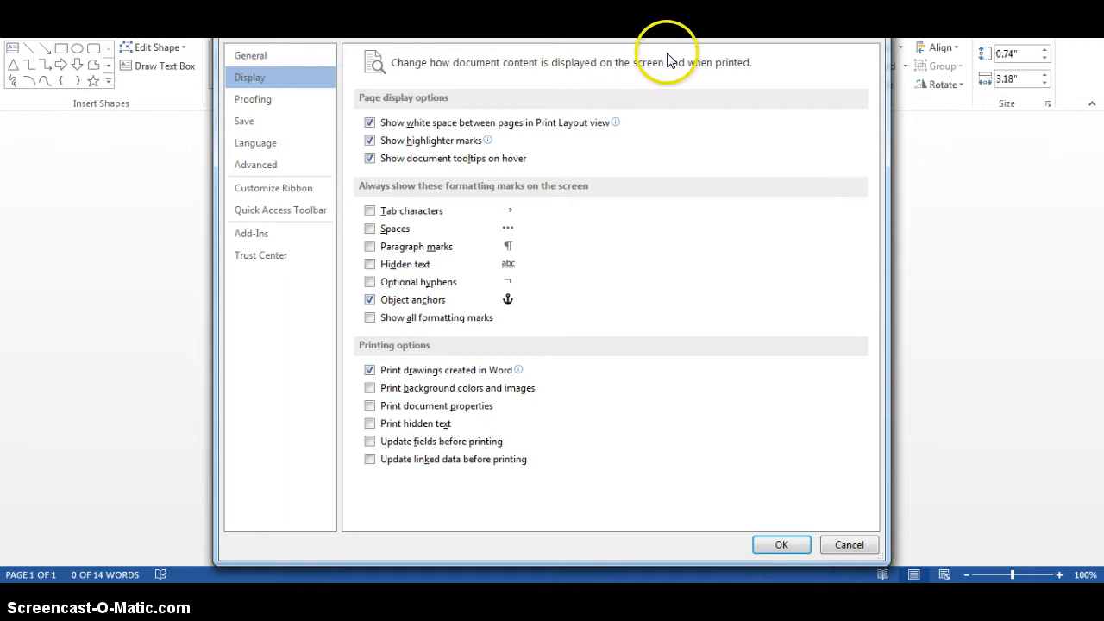
pyautogui.press('Return')
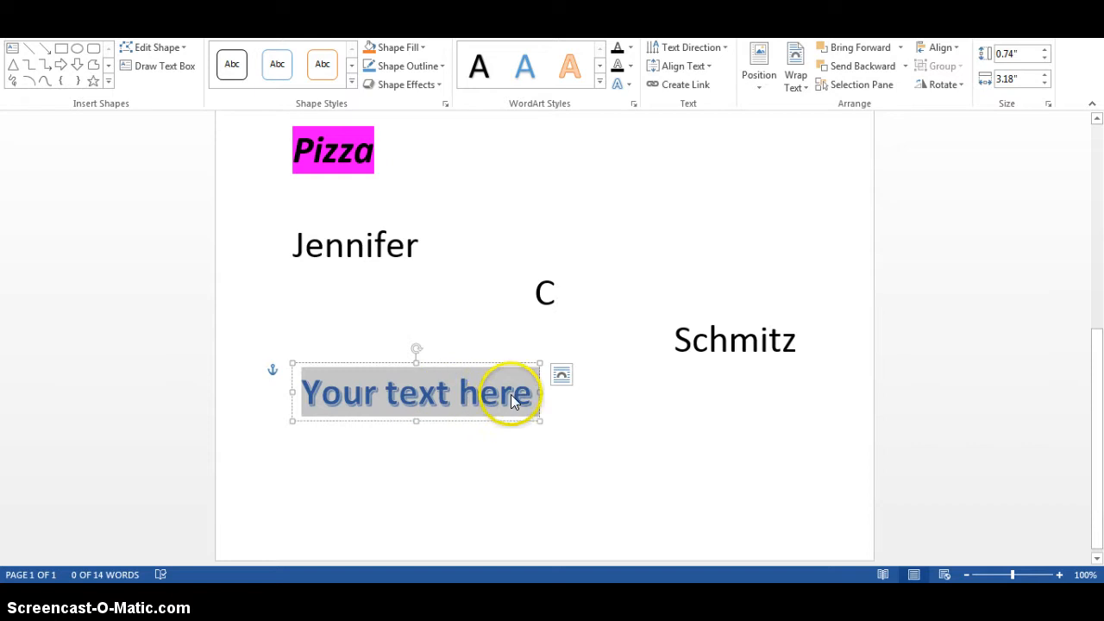
# Replace the WordArt's placeholder text with Music and move the WordArt below the name lines, slightly left of the page's center
pyautogui.write('Music')
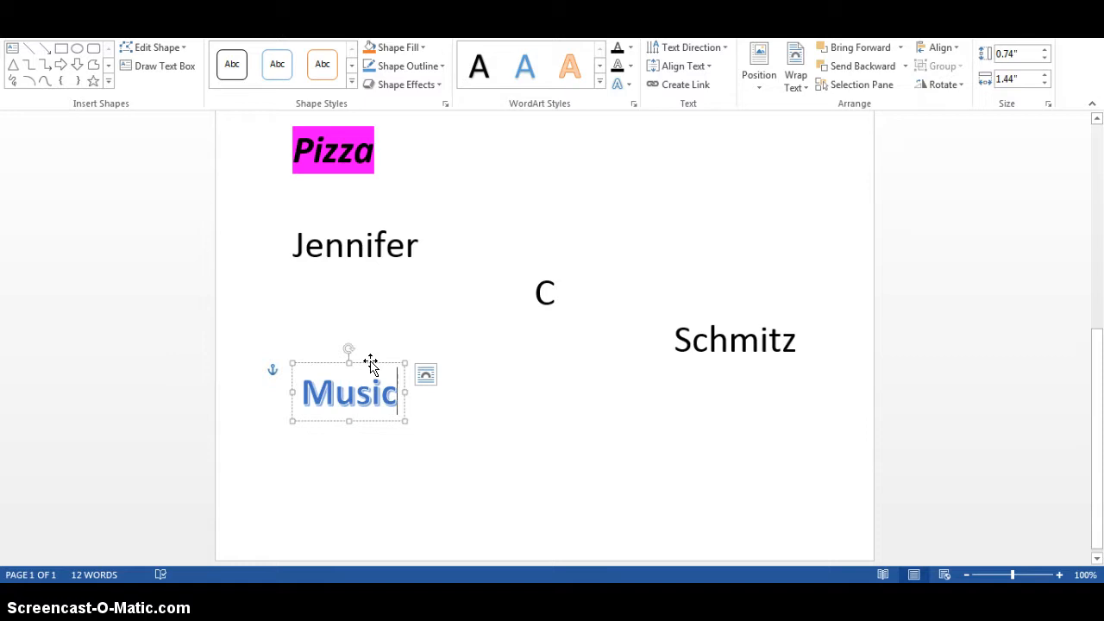
pyautogui.moveTo(370, 361); pyautogui.dragTo(747, 179)
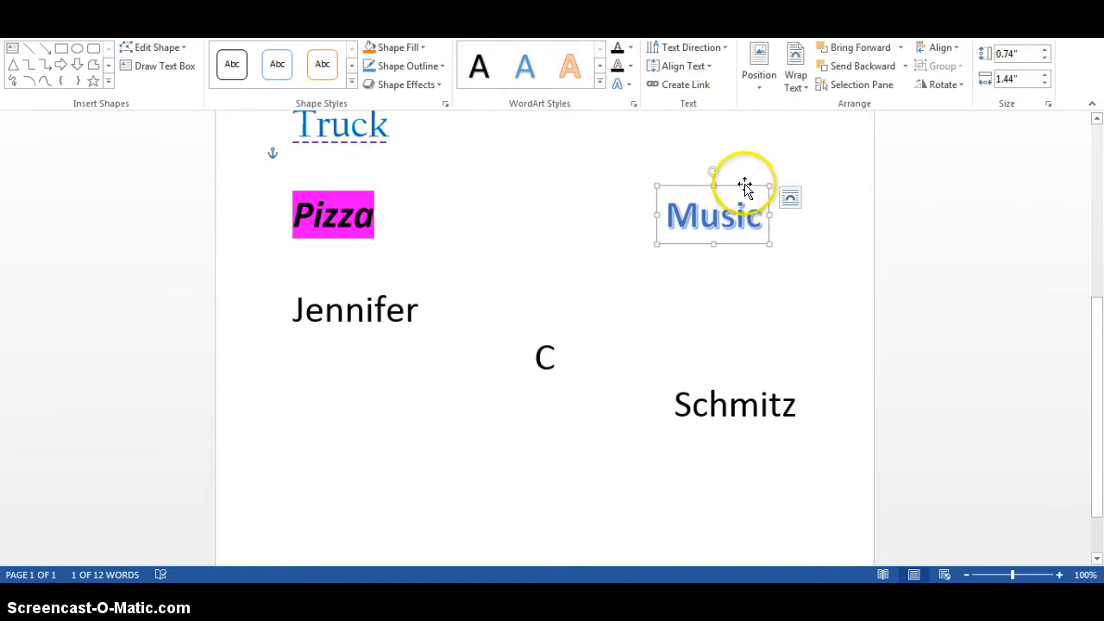
pyautogui.moveTo(764, 230); pyautogui.dragTo(512, 430)
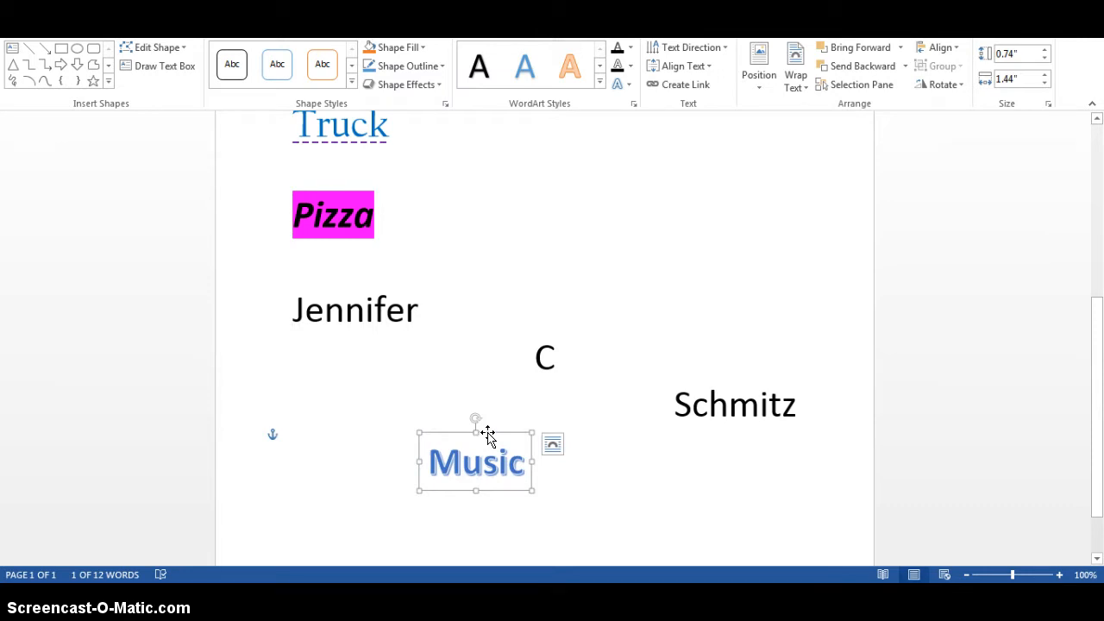
pyautogui.click(480, 441)
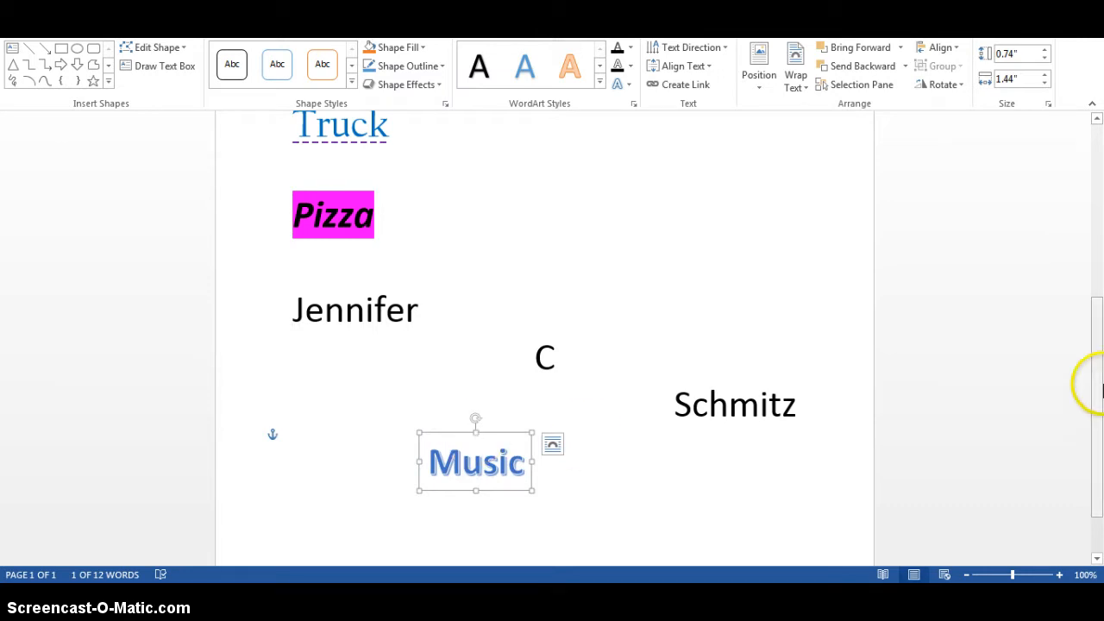
pyautogui.moveTo(1099, 327); pyautogui.dragTo(1099, 396)
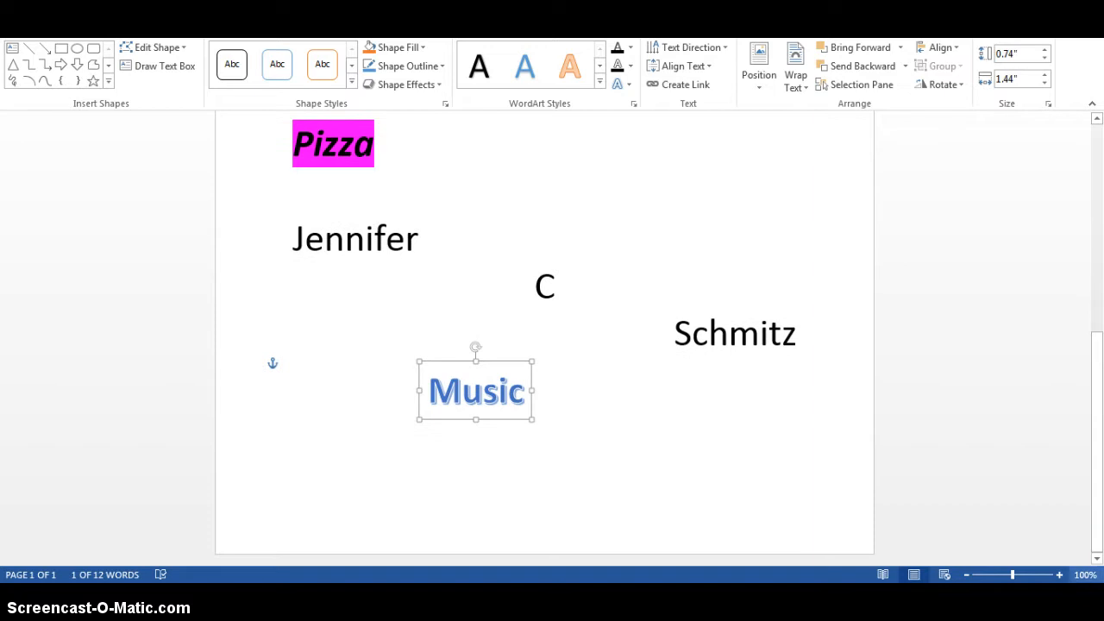
pyautogui.moveTo(509, 364); pyautogui.dragTo(425, 397)
# Format the WordArt text Music in Baskerville Old Face at font size 72
pyautogui.click(483, 399)
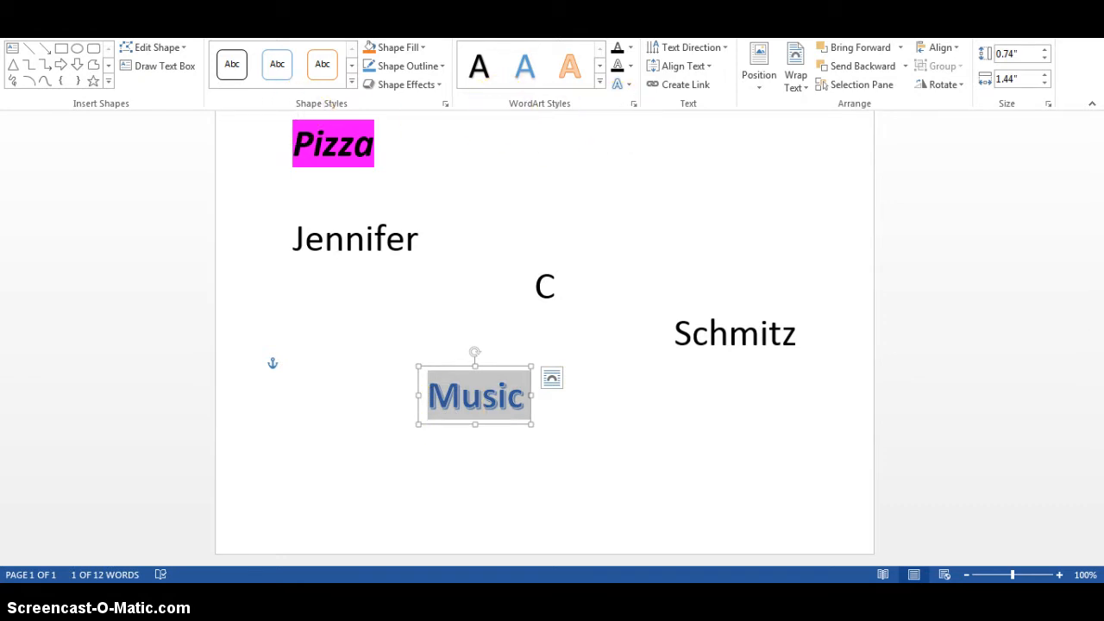
pyautogui.click(65, 25)
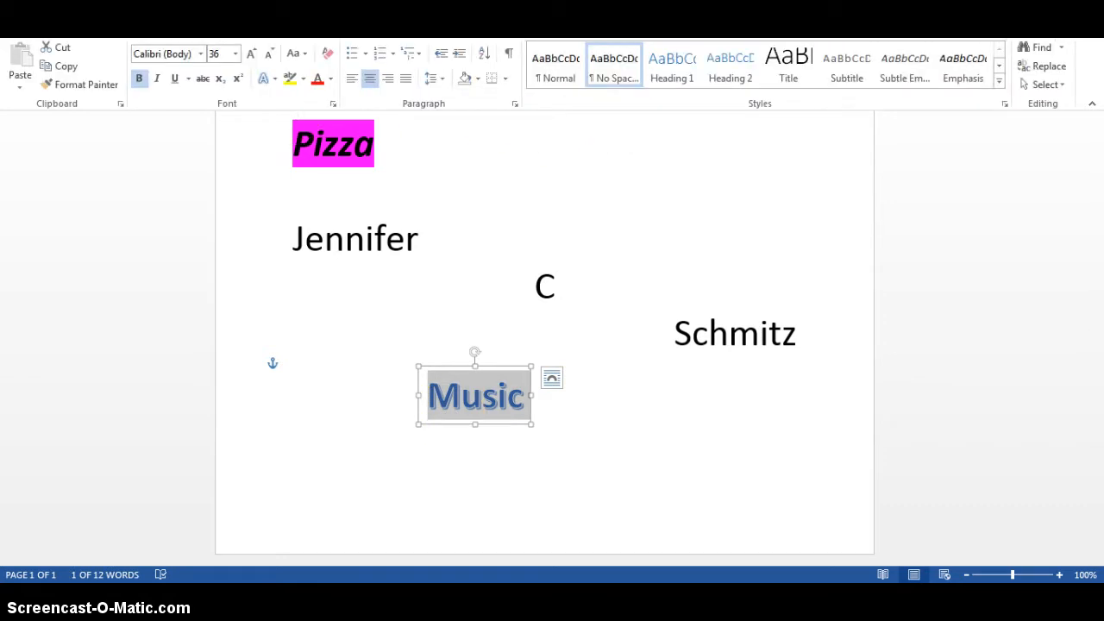
pyautogui.click(251, 53)
pyautogui.click(251, 53)
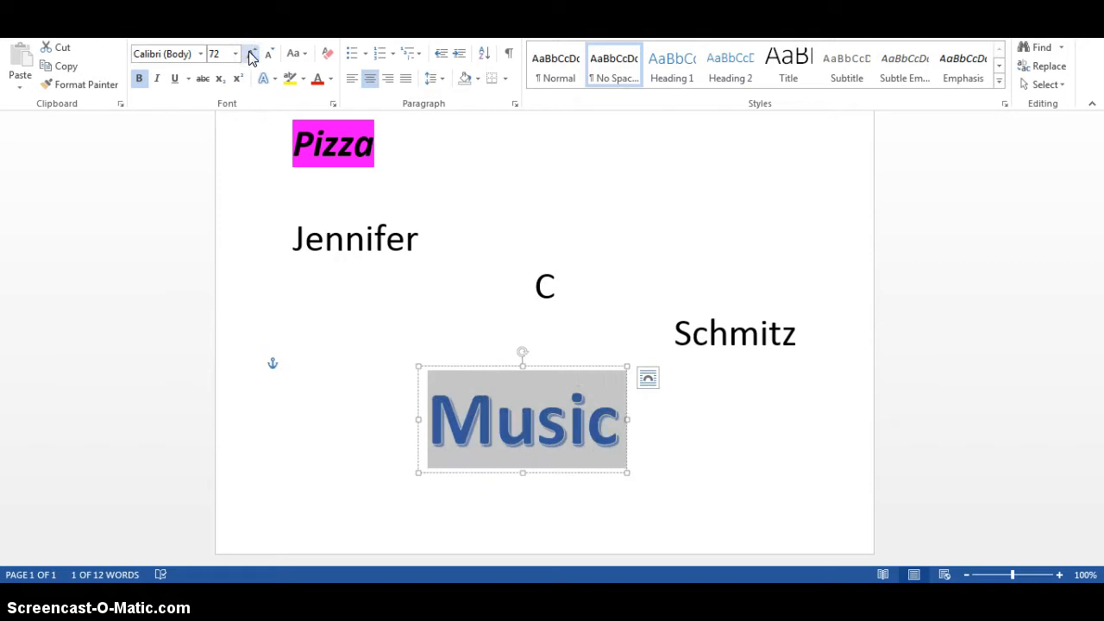
pyautogui.click(201, 54)
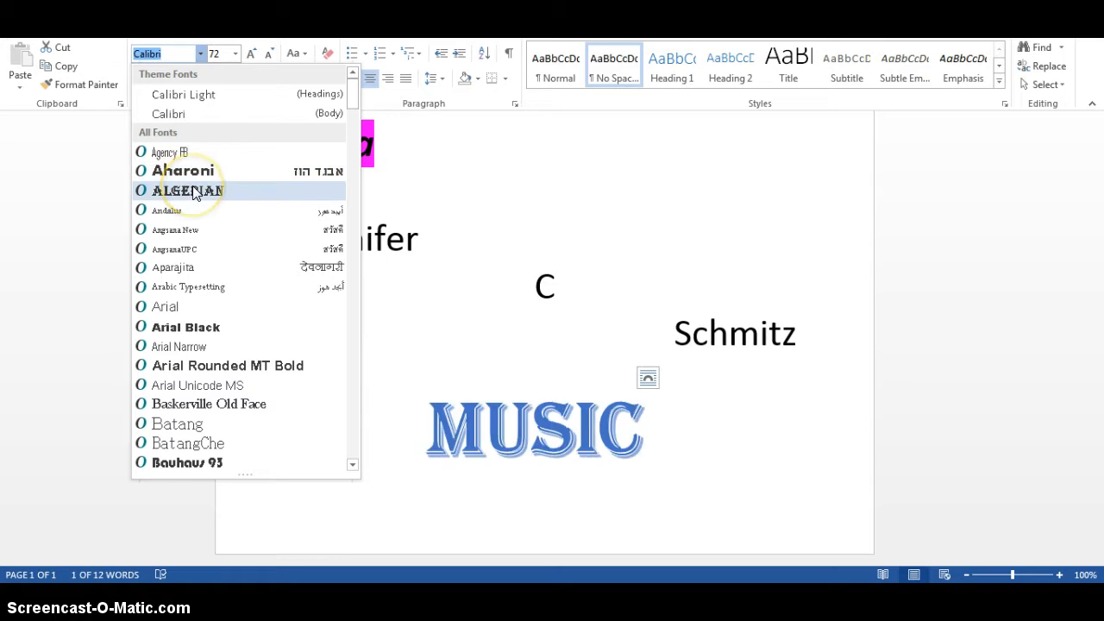
pyautogui.click(181, 404)
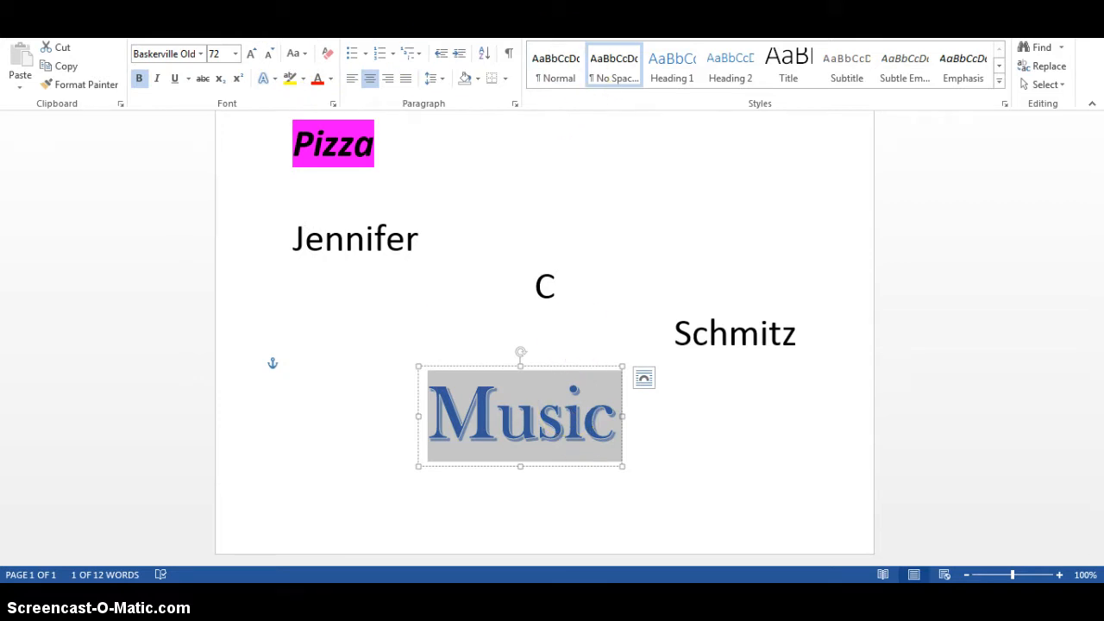
# Try rotating the WordArt's text direction by 90° and 270°, and return it to Horizontal
pyautogui.click(533, 29)
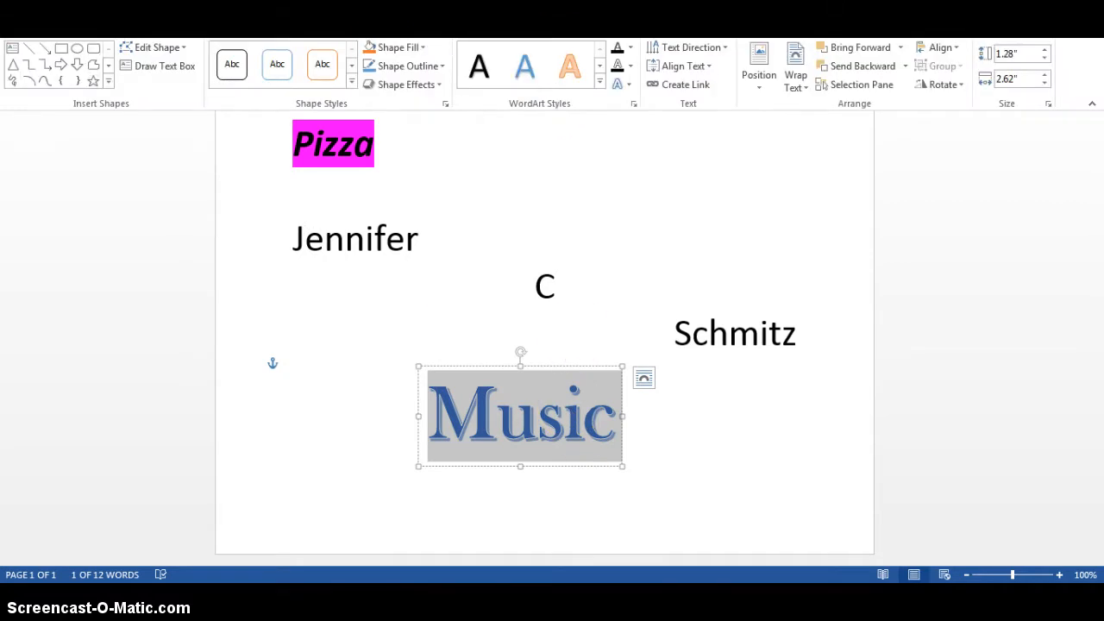
pyautogui.click(726, 50)
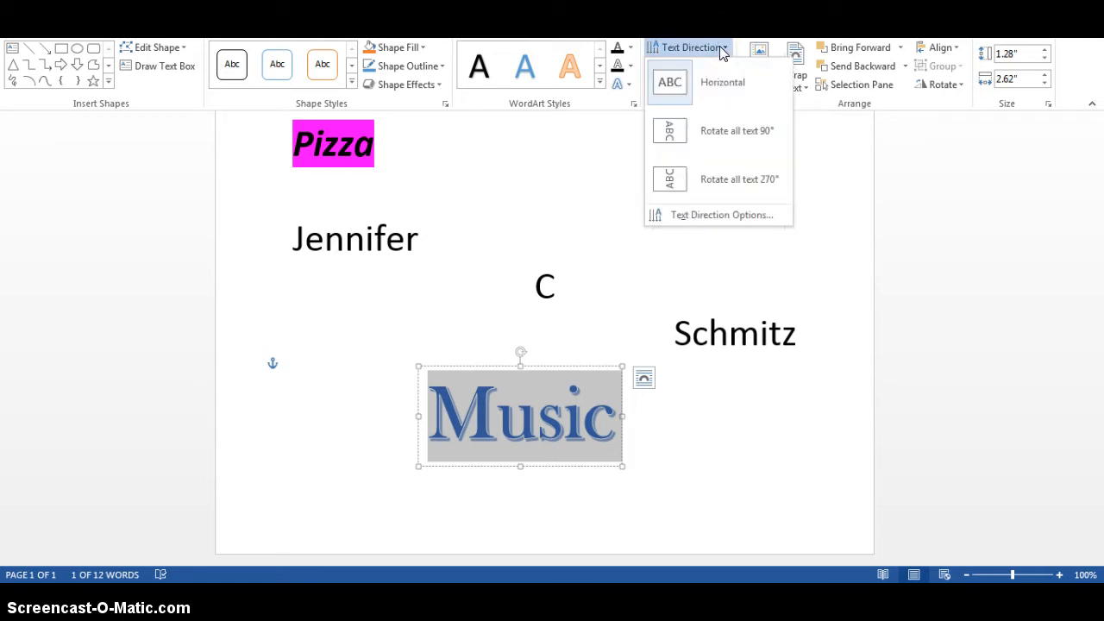
pyautogui.click(712, 130)
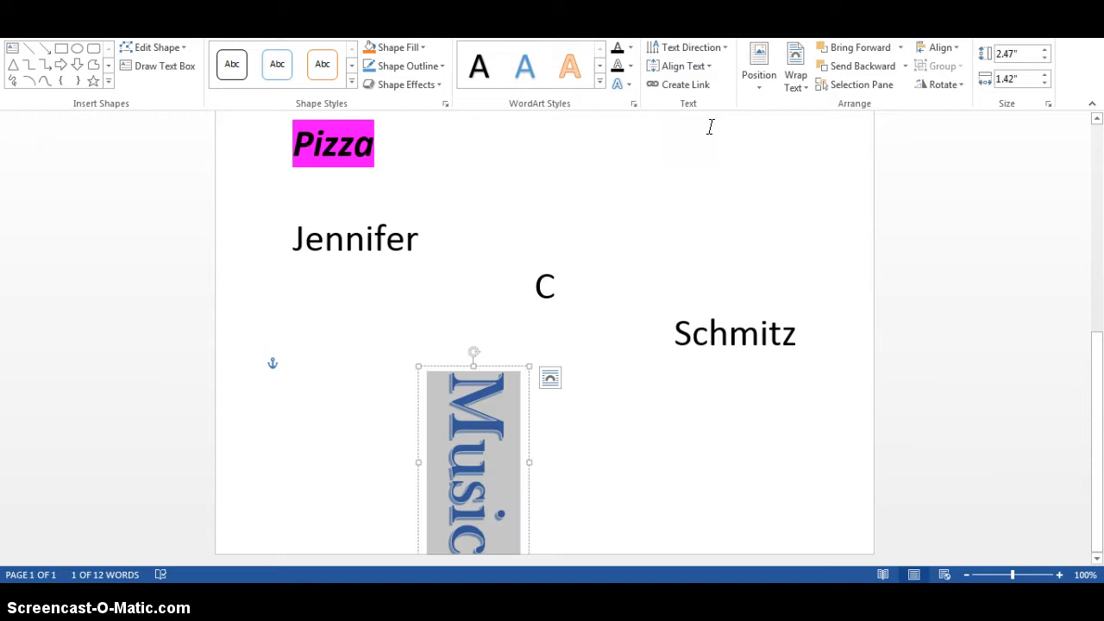
pyautogui.click(686, 67)
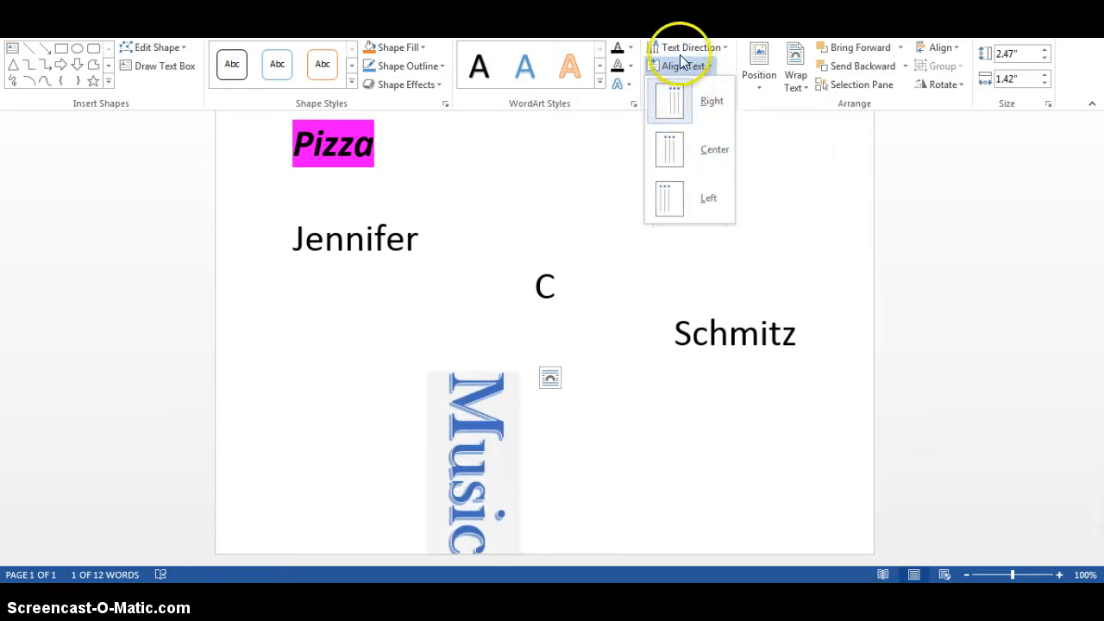
pyautogui.click(683, 47)
pyautogui.click(701, 171)
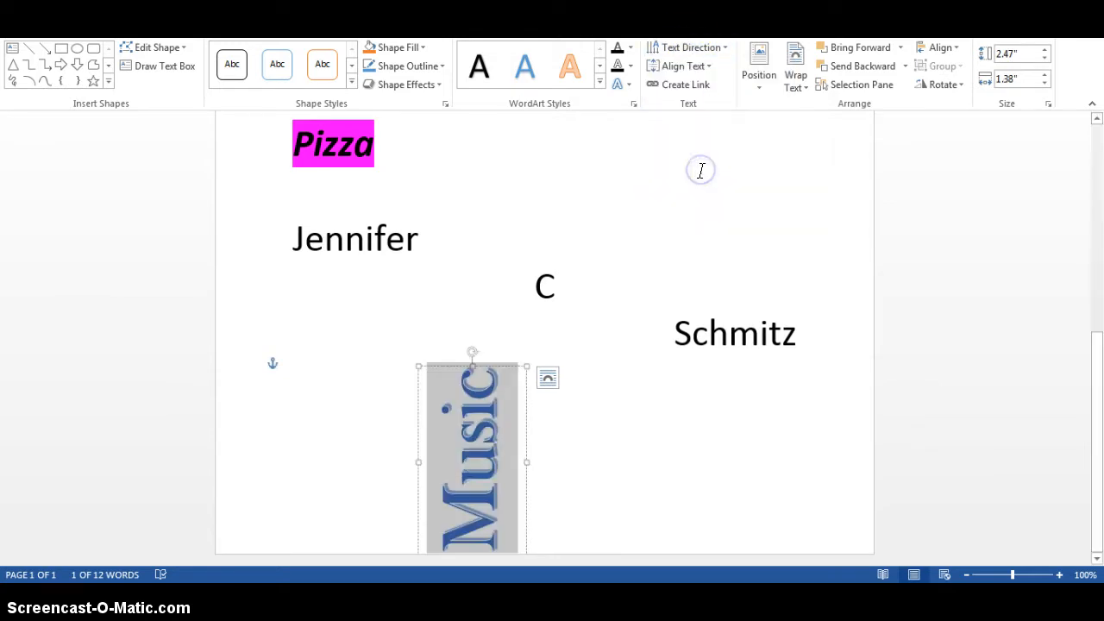
pyautogui.click(701, 47)
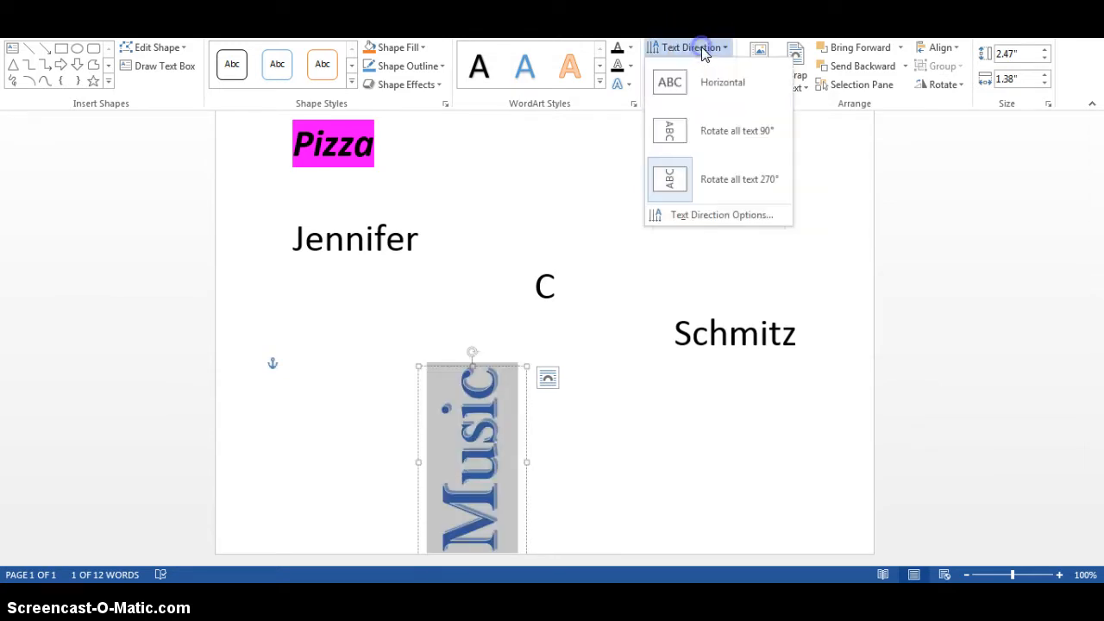
pyautogui.click(707, 82)
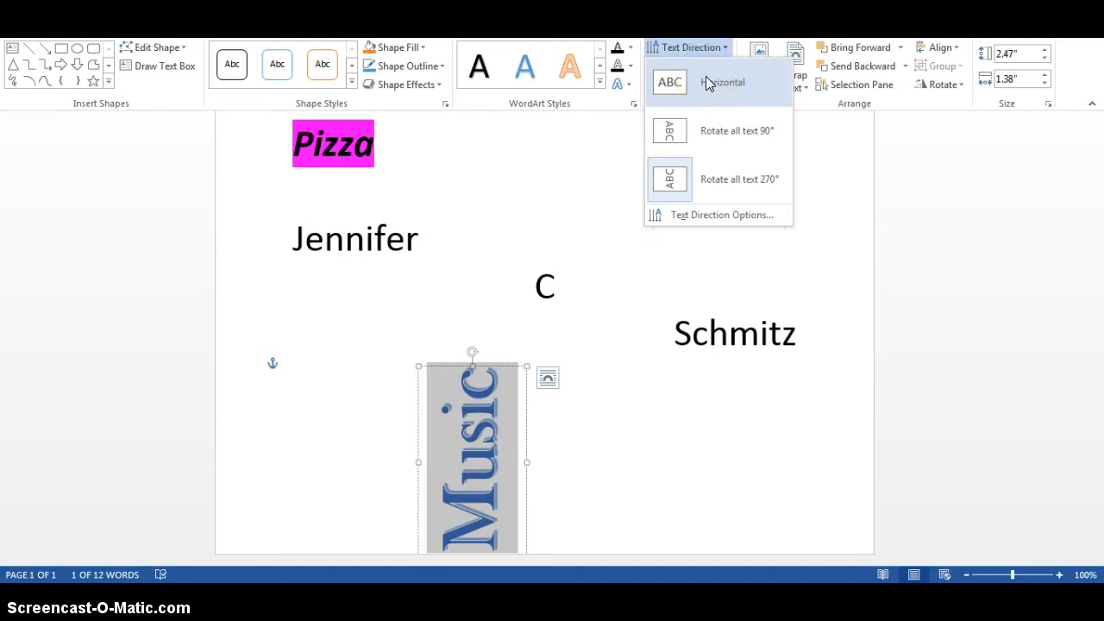
pyautogui.click(712, 217)
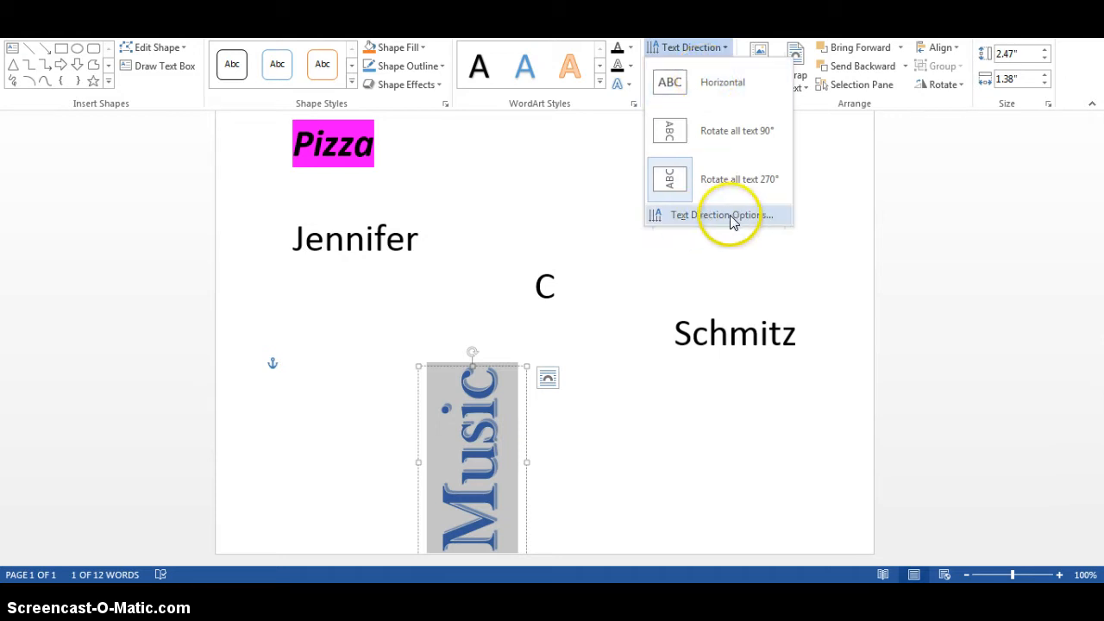
pyautogui.click(712, 83)
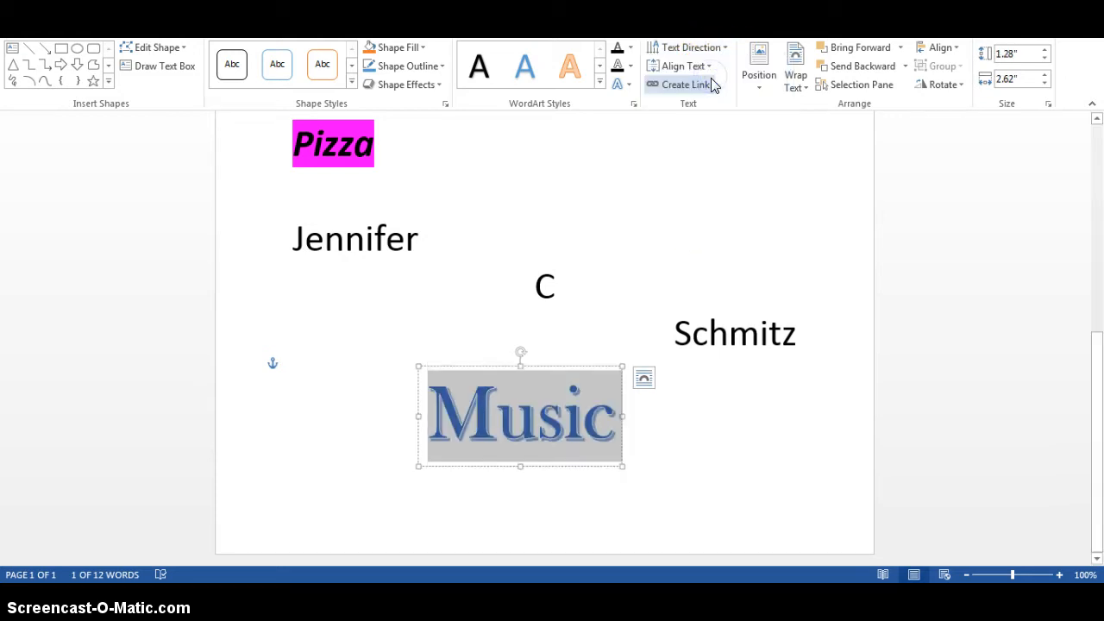
# Try Middle as the WordArt's vertical text alignment and return it to Top
pyautogui.click(709, 68)
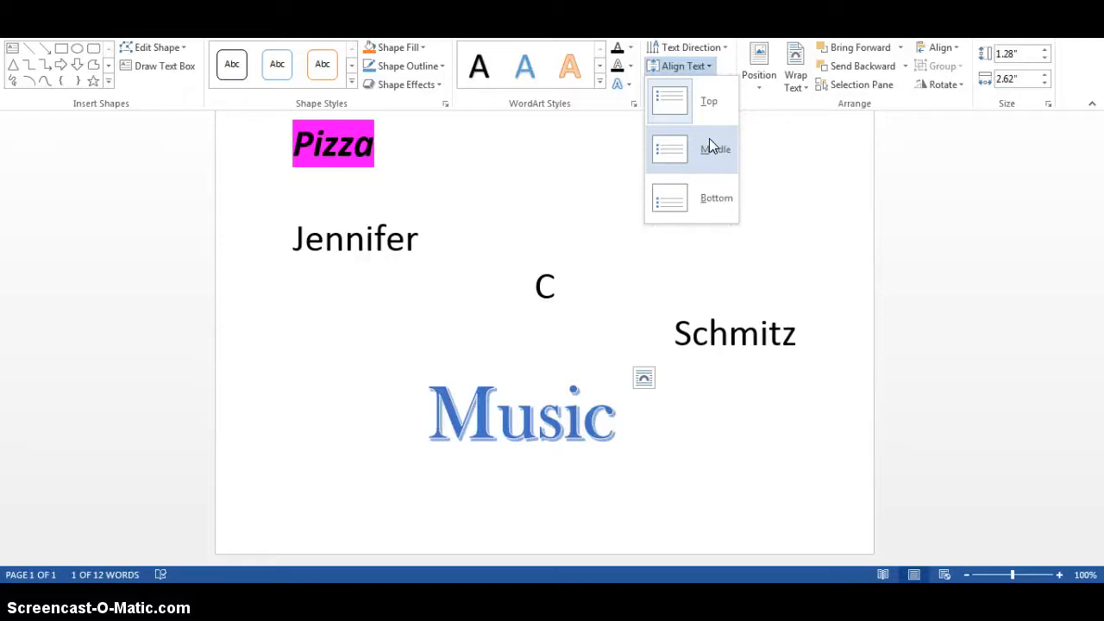
pyautogui.click(720, 120)
pyautogui.click(700, 67)
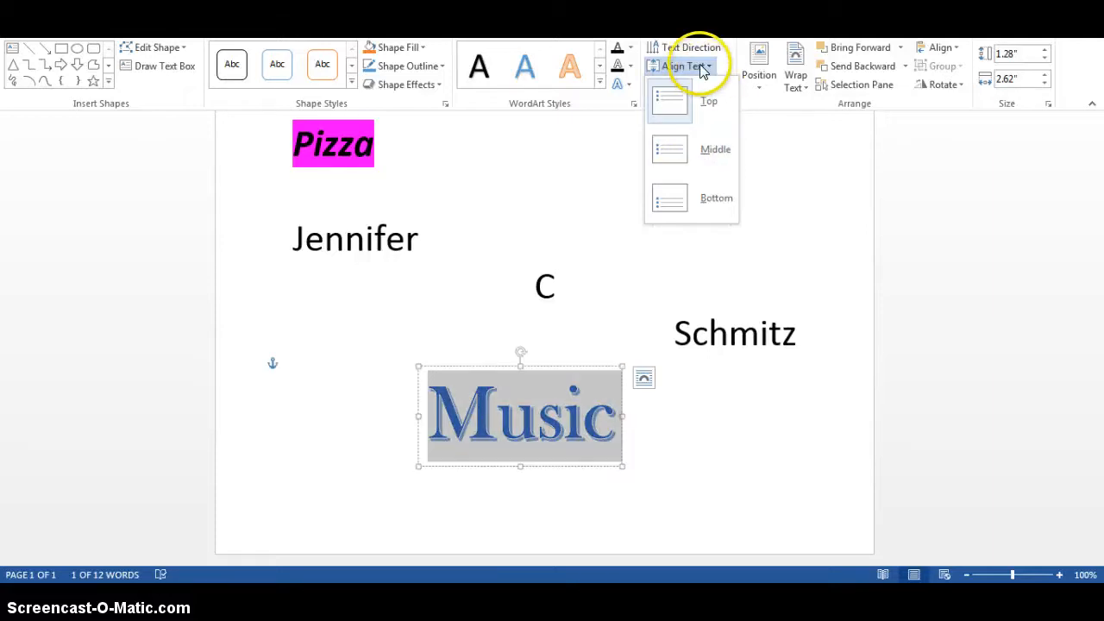
pyautogui.click(702, 140)
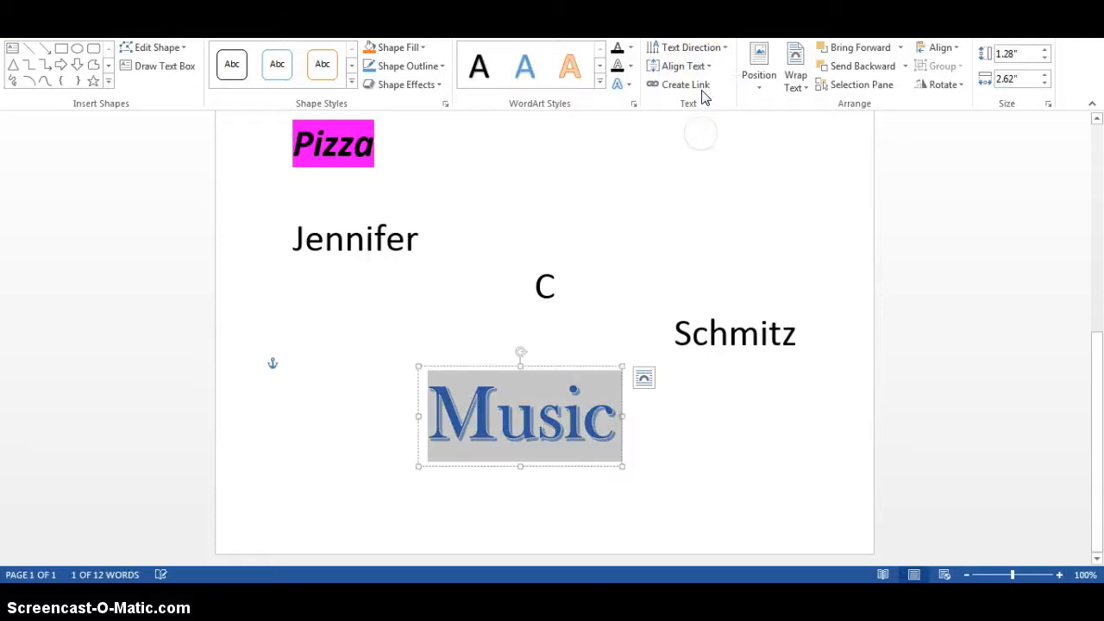
pyautogui.click(701, 67)
pyautogui.click(701, 103)
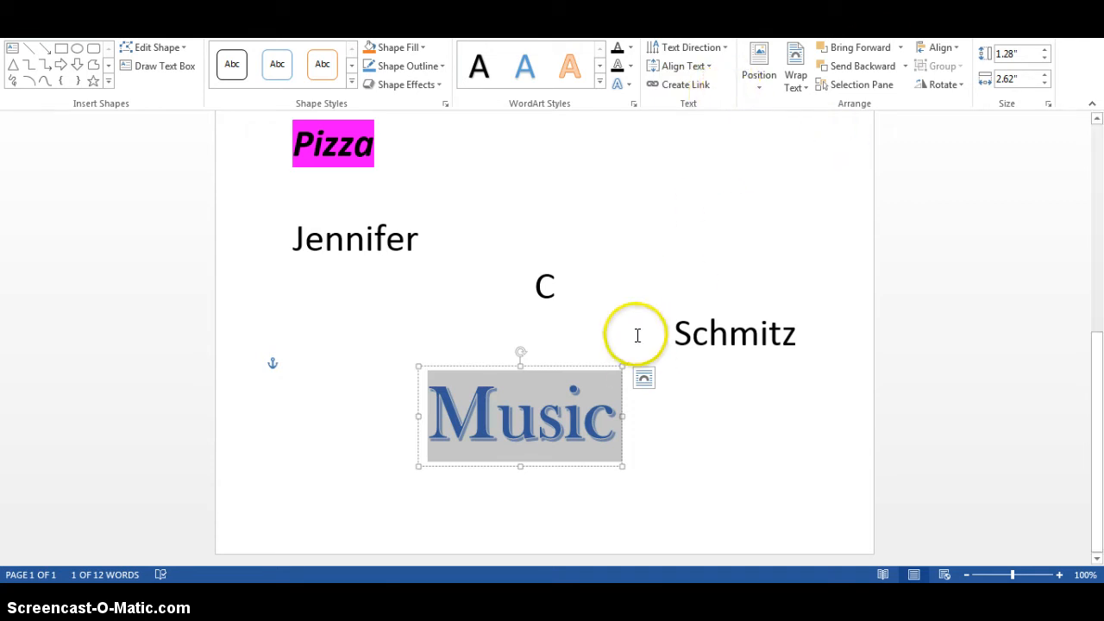
pyautogui.click(963, 86)
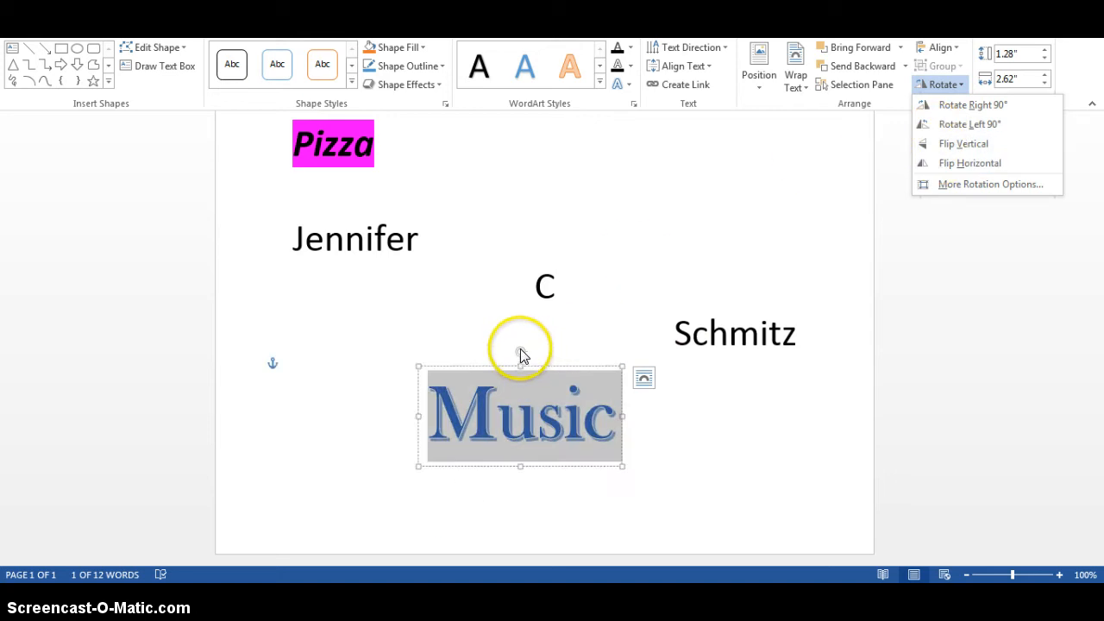
pyautogui.click(523, 347)
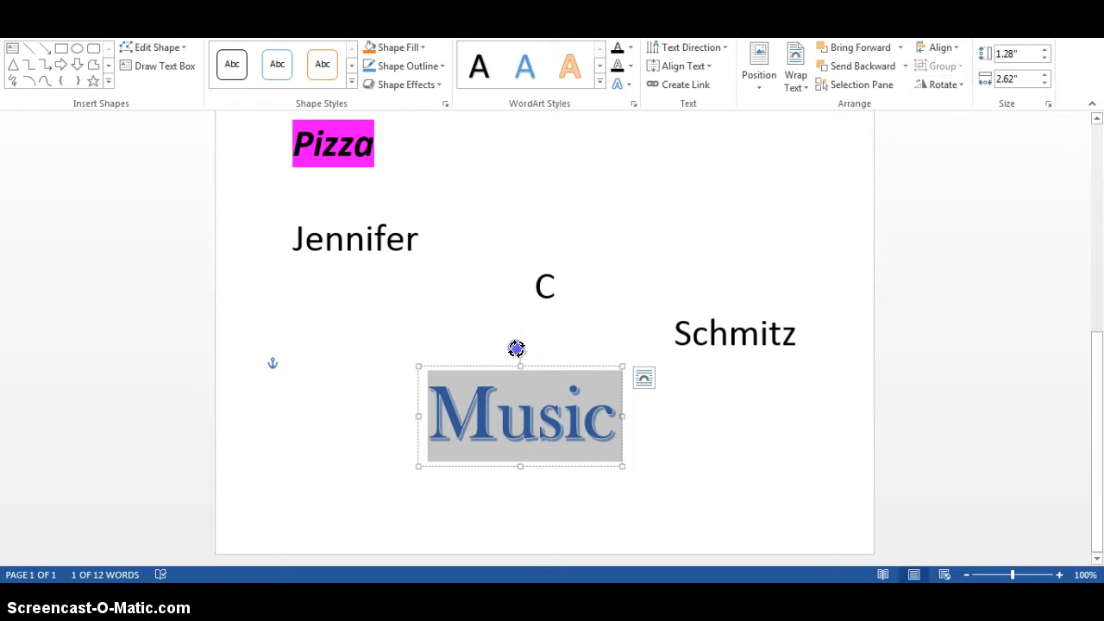
pyautogui.moveTo(516, 348)
pyautogui.mouseDown()
pyautogui.moveTo(542, 370)
pyautogui.moveTo(552, 360)
pyautogui.moveTo(452, 346)
pyautogui.moveTo(426, 370)
pyautogui.moveTo(508, 360)
pyautogui.moveTo(542, 386)
pyautogui.moveTo(515, 358)
pyautogui.mouseUp()
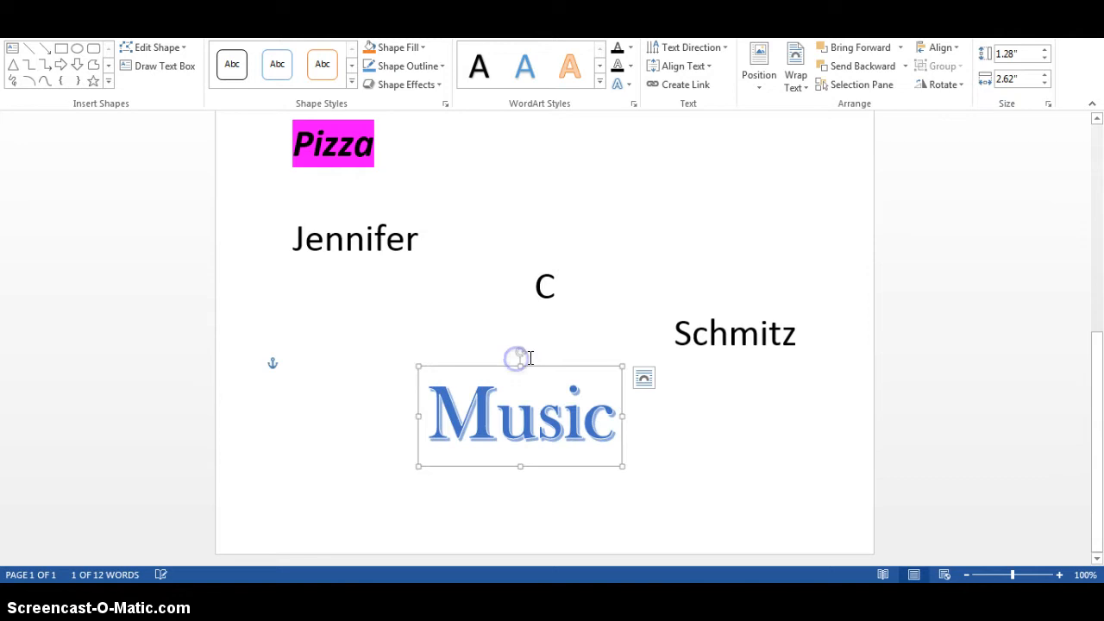
pyautogui.click(599, 84)
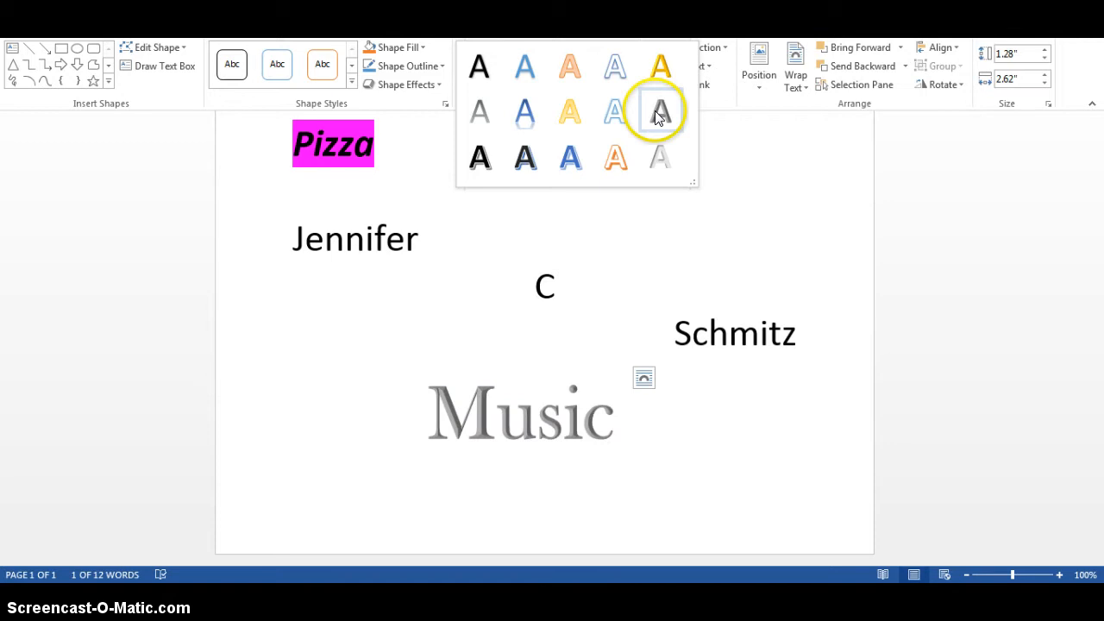
pyautogui.click(620, 226)
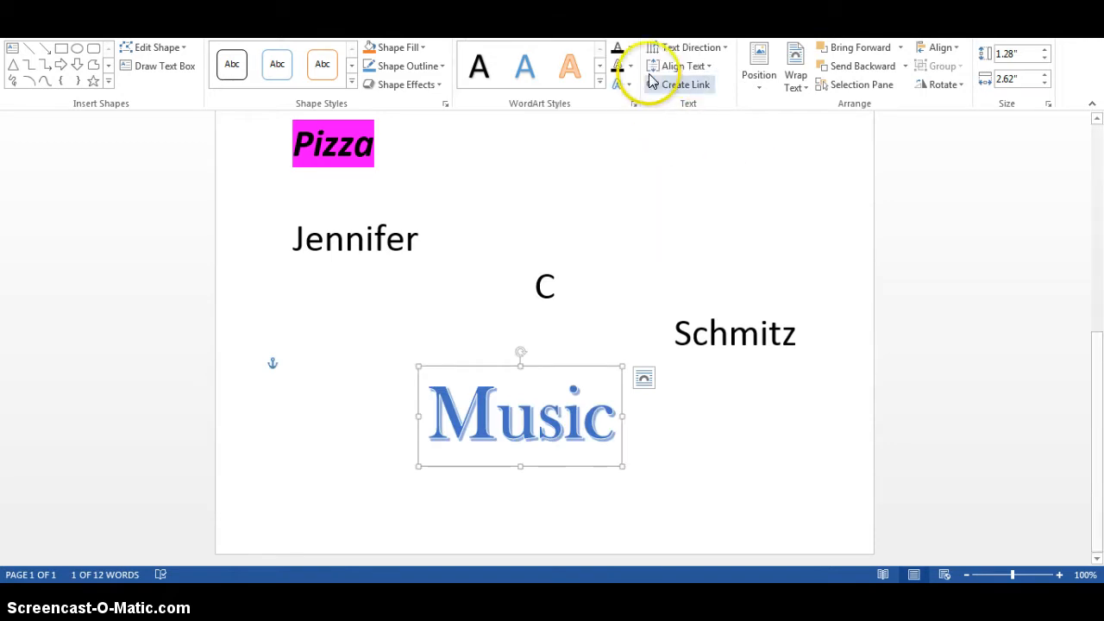
# Give the Music WordArt text a standard blue fill and a standard yellow outline with a weight of 1½ pt
pyautogui.click(629, 49)
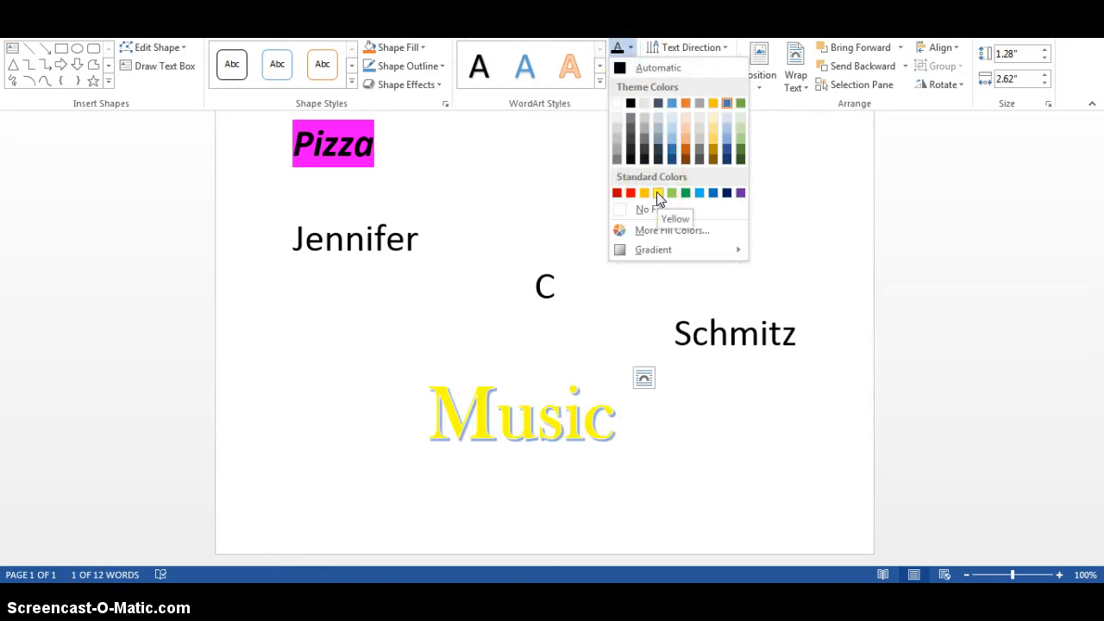
pyautogui.click(712, 193)
pyautogui.click(630, 66)
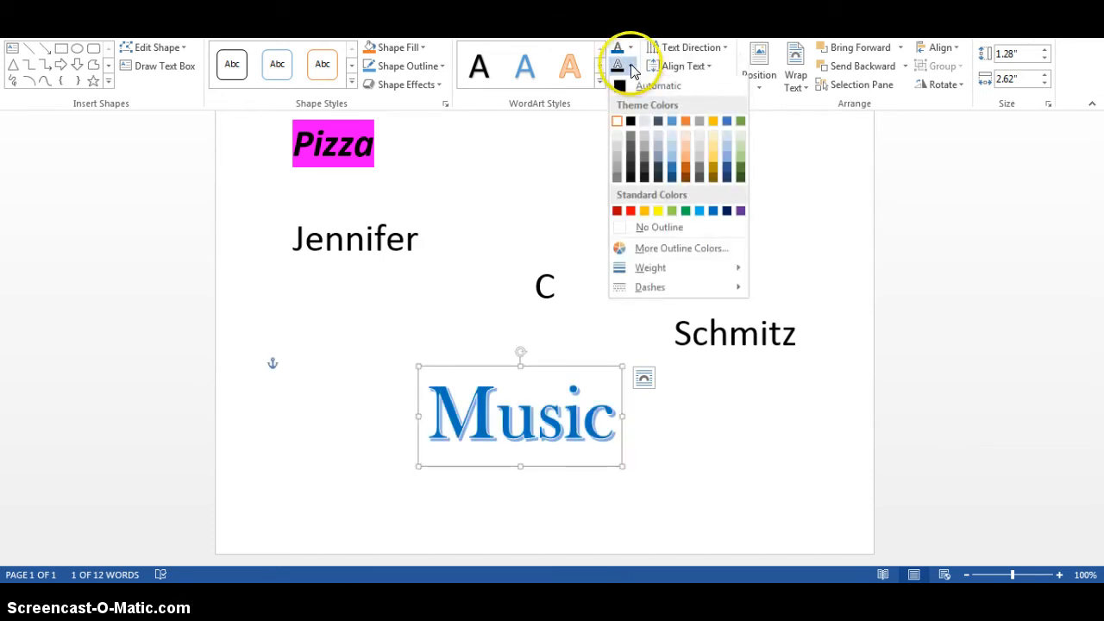
pyautogui.click(657, 214)
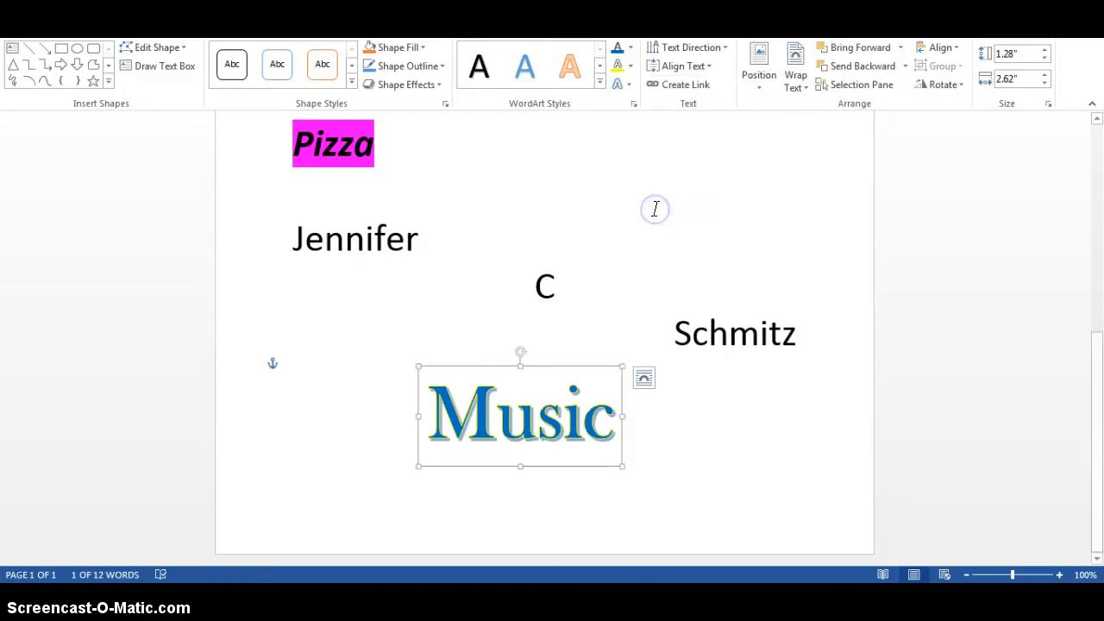
pyautogui.click(630, 66)
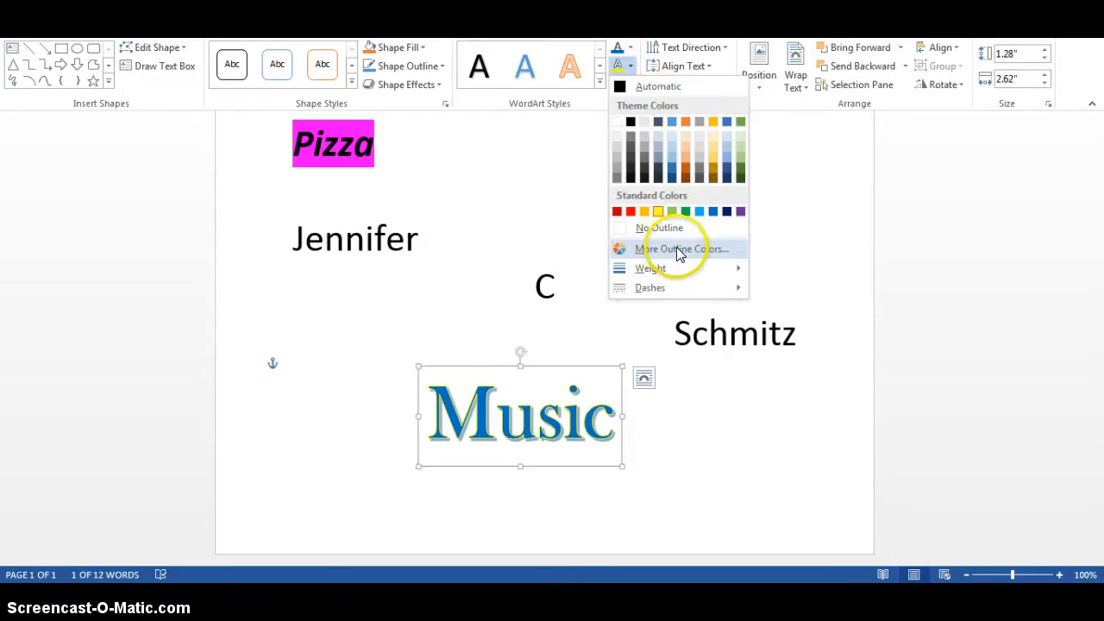
pyautogui.moveTo(653, 268)
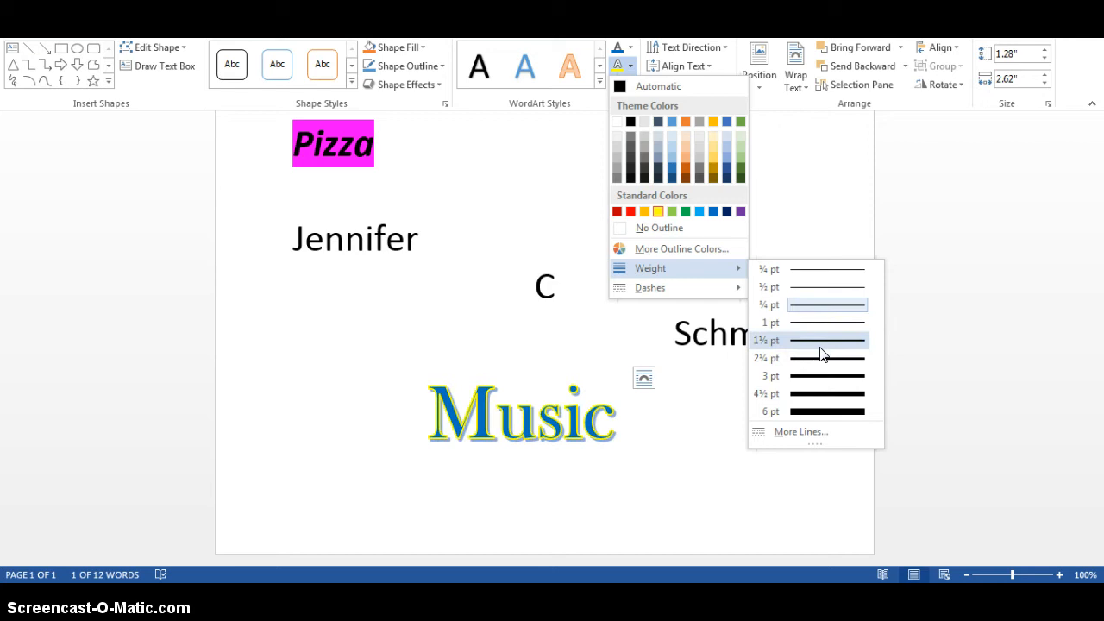
pyautogui.click(821, 349)
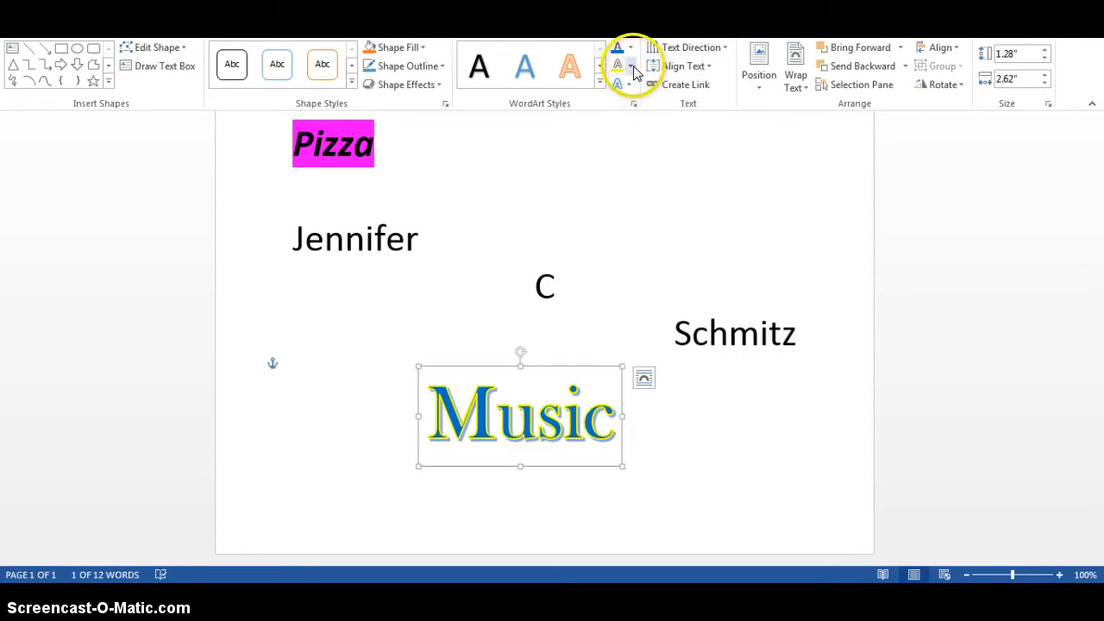
pyautogui.click(630, 46)
pyautogui.click(680, 230)
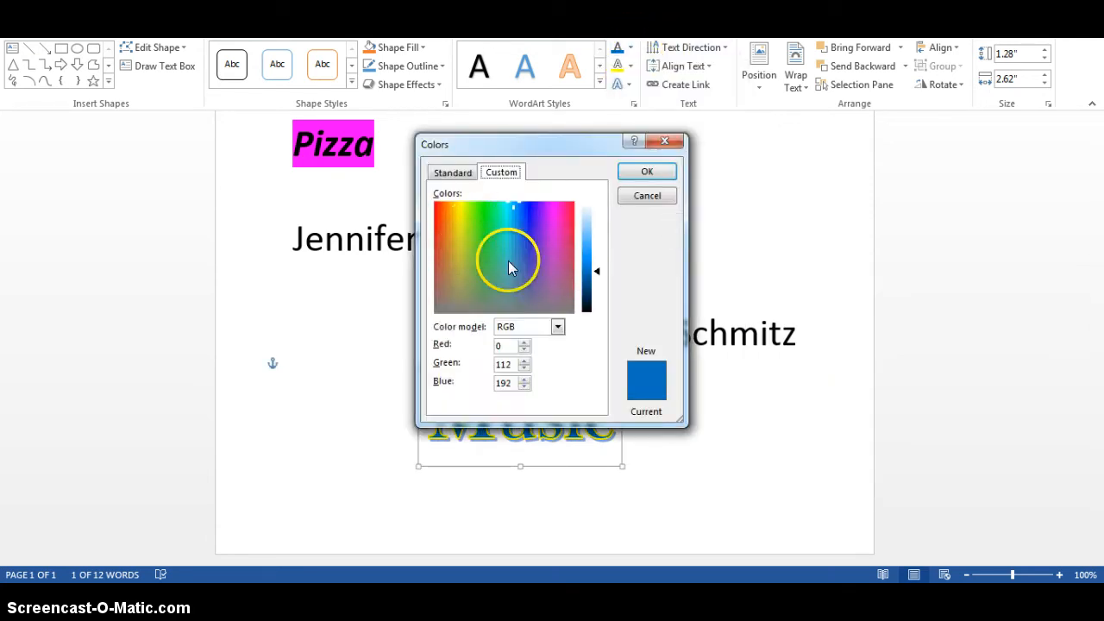
pyautogui.click(669, 141)
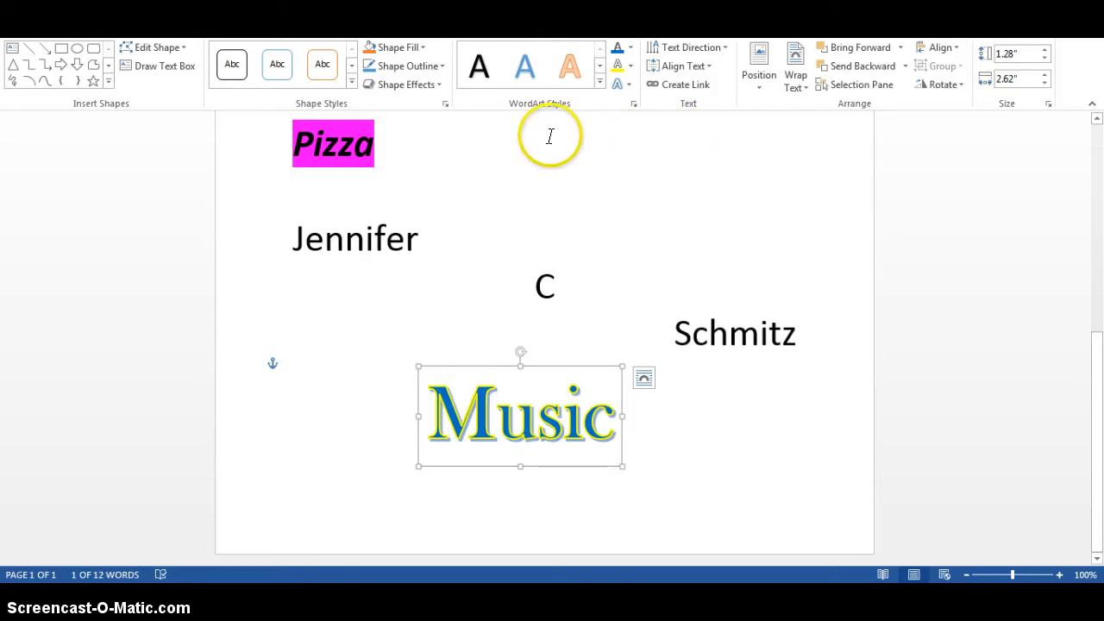
# Apply the third perspective shadow as a shape effect on the Music WordArt and deselect it
pyautogui.click(439, 85)
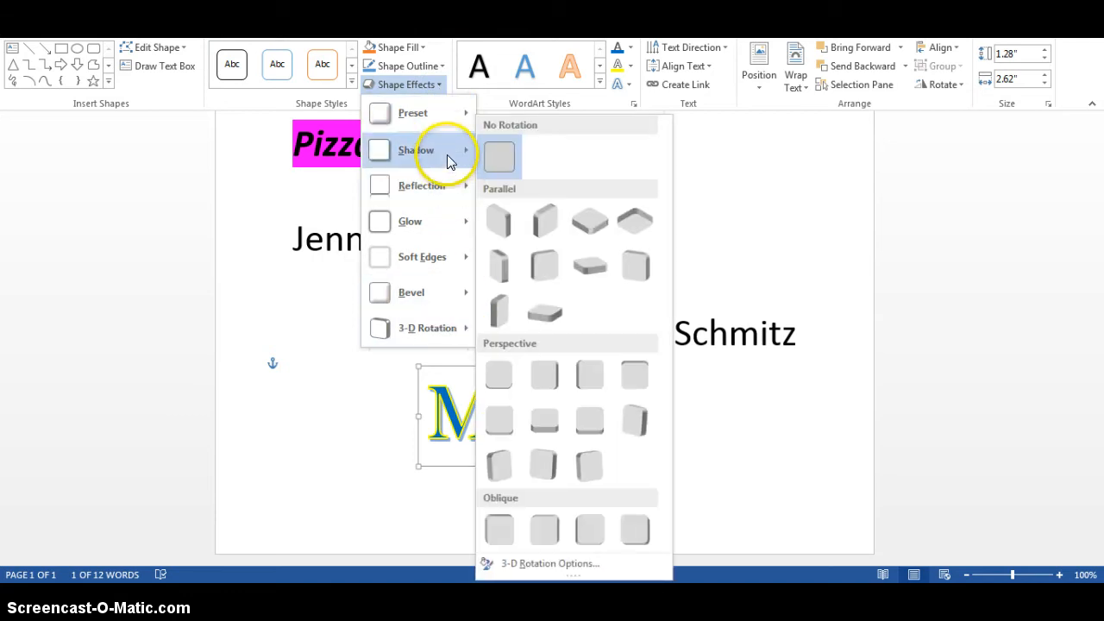
pyautogui.moveTo(447, 161)
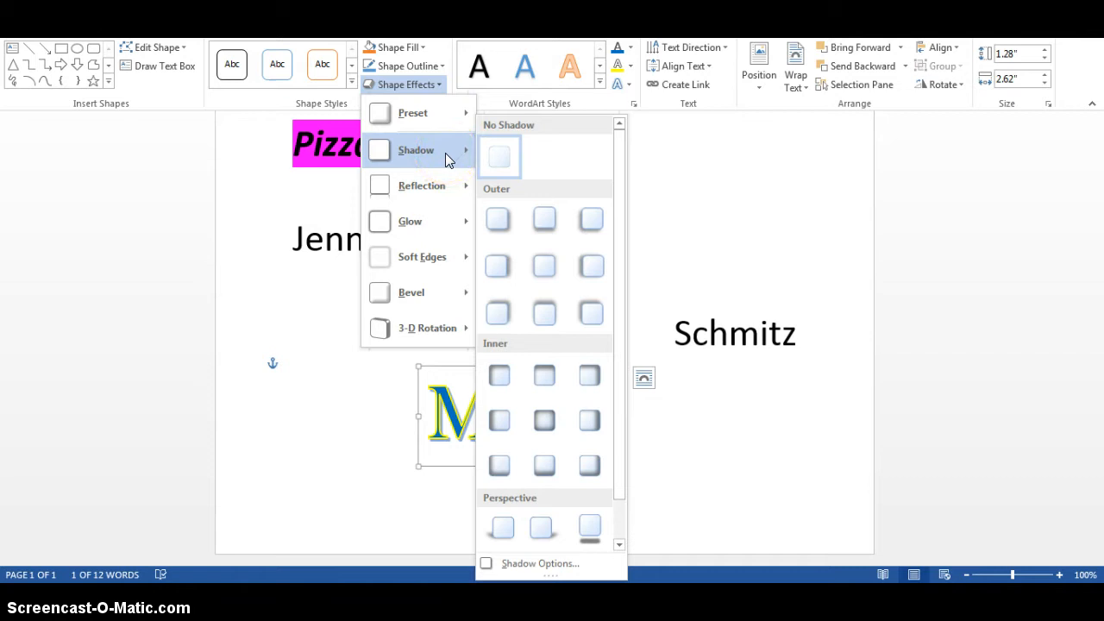
pyautogui.click(592, 530)
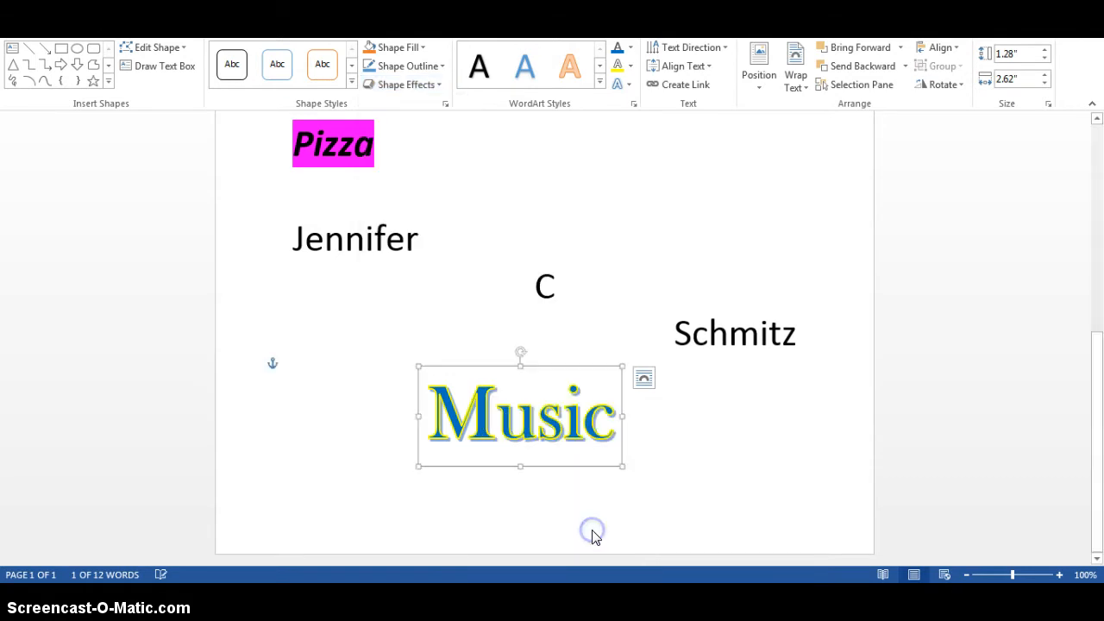
pyautogui.click(739, 529)
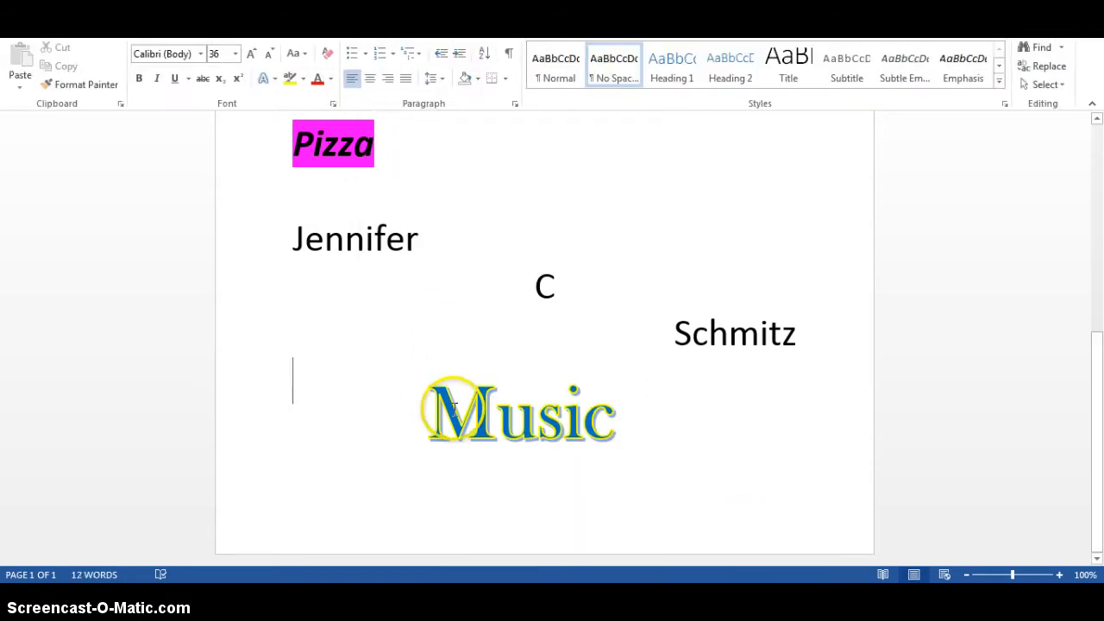
# Apply the Off Axis 1 Right parallel 3-D rotation as a shape effect on the Music WordArt
pyautogui.click(496, 416)
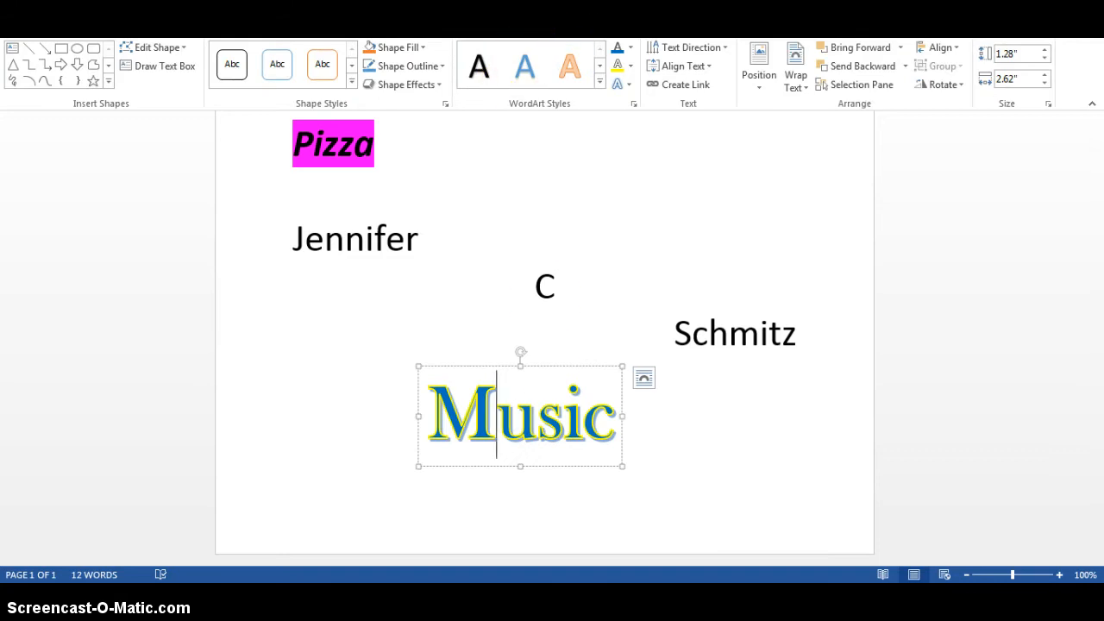
pyautogui.click(418, 84)
pyautogui.click(414, 150)
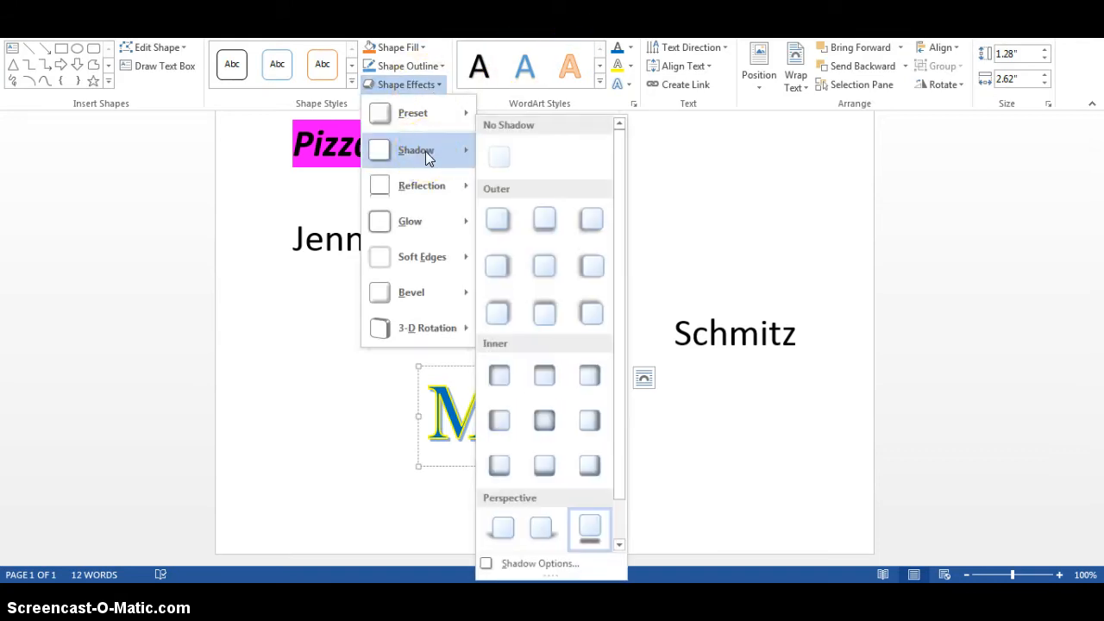
pyautogui.click(429, 226)
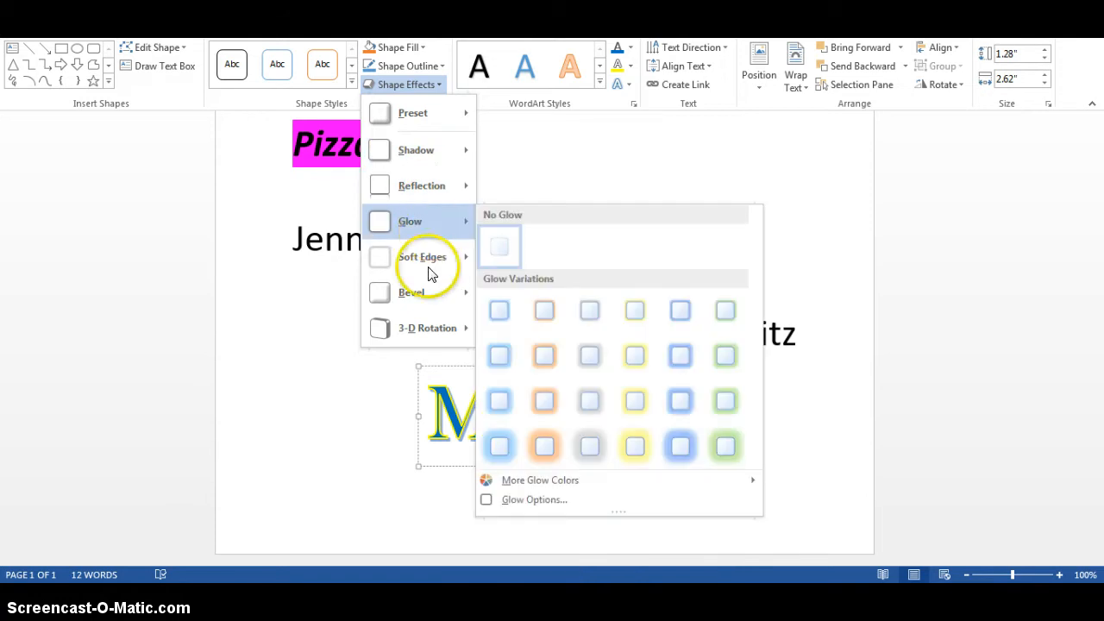
pyautogui.click(426, 331)
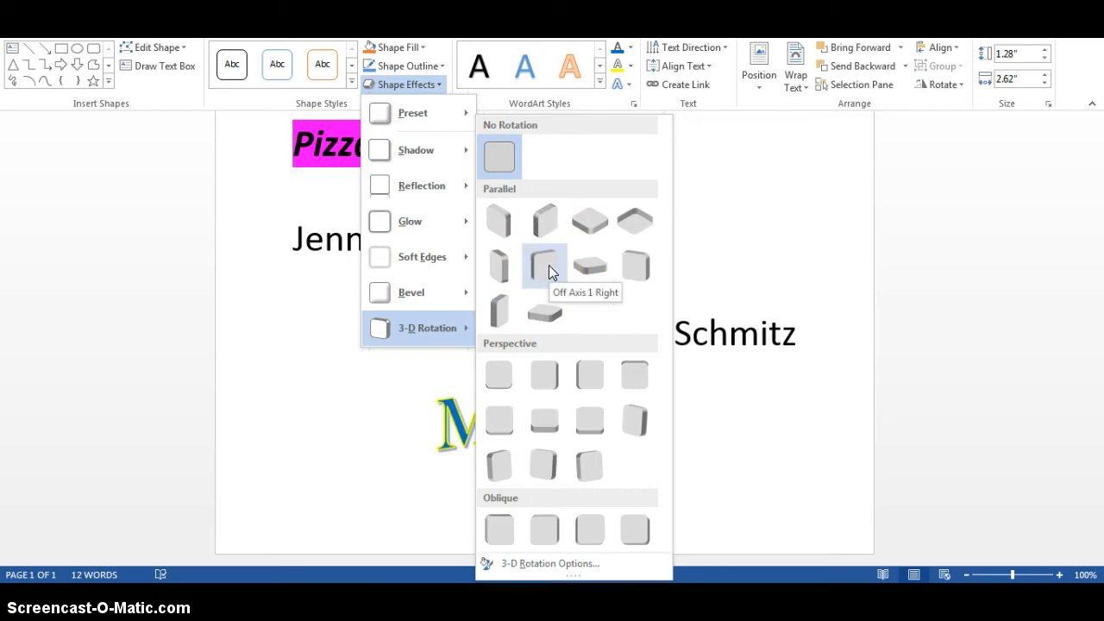
pyautogui.click(549, 265)
pyautogui.click(402, 86)
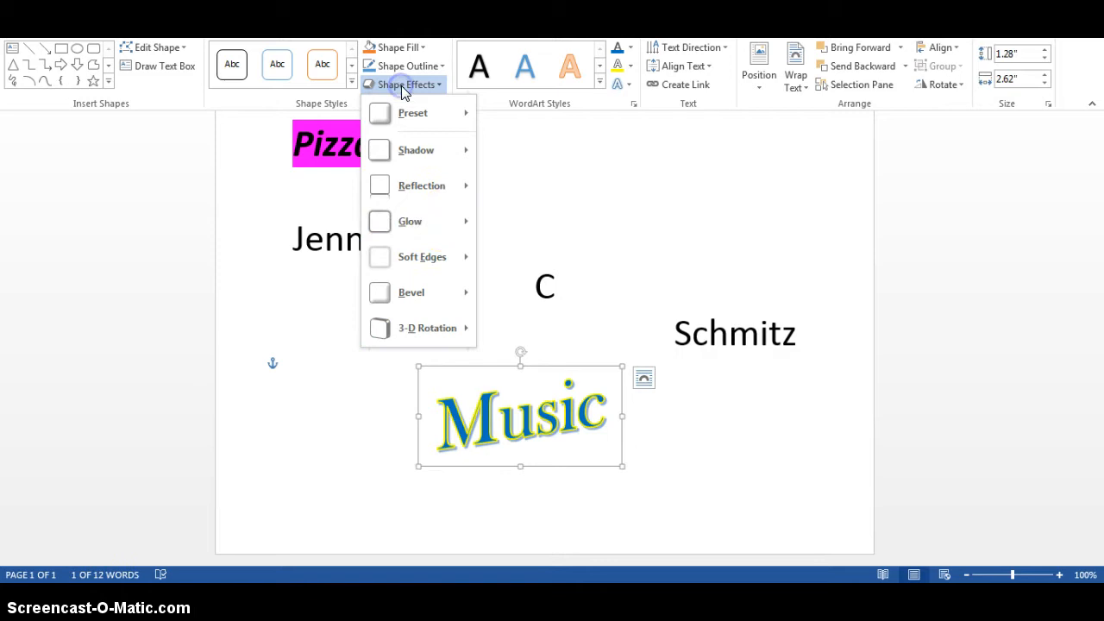
pyautogui.moveTo(448, 224)
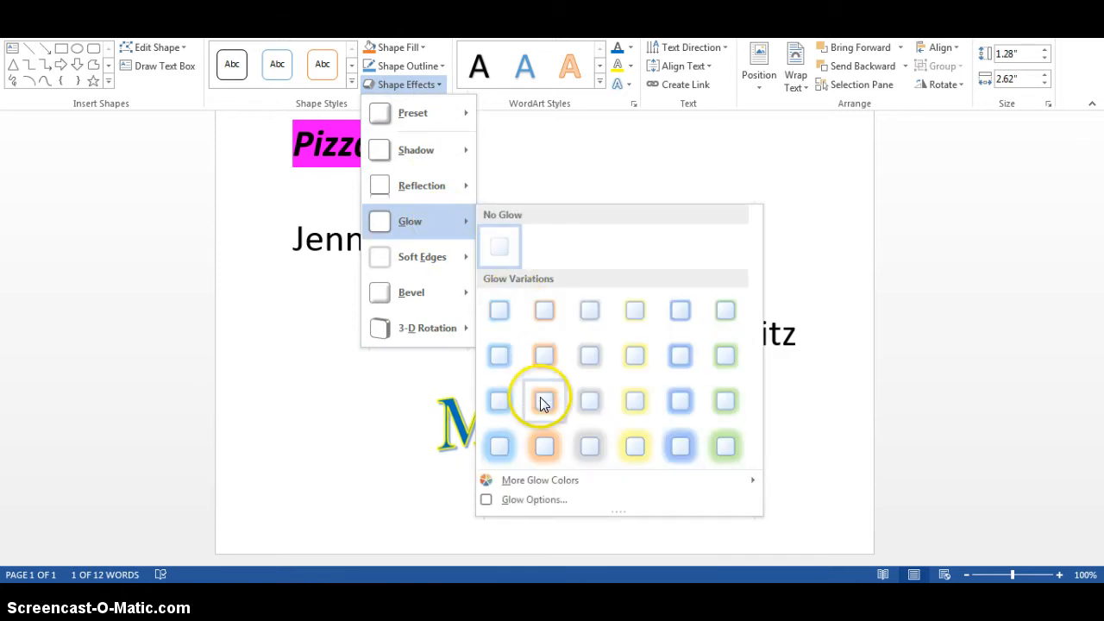
pyautogui.moveTo(449, 259)
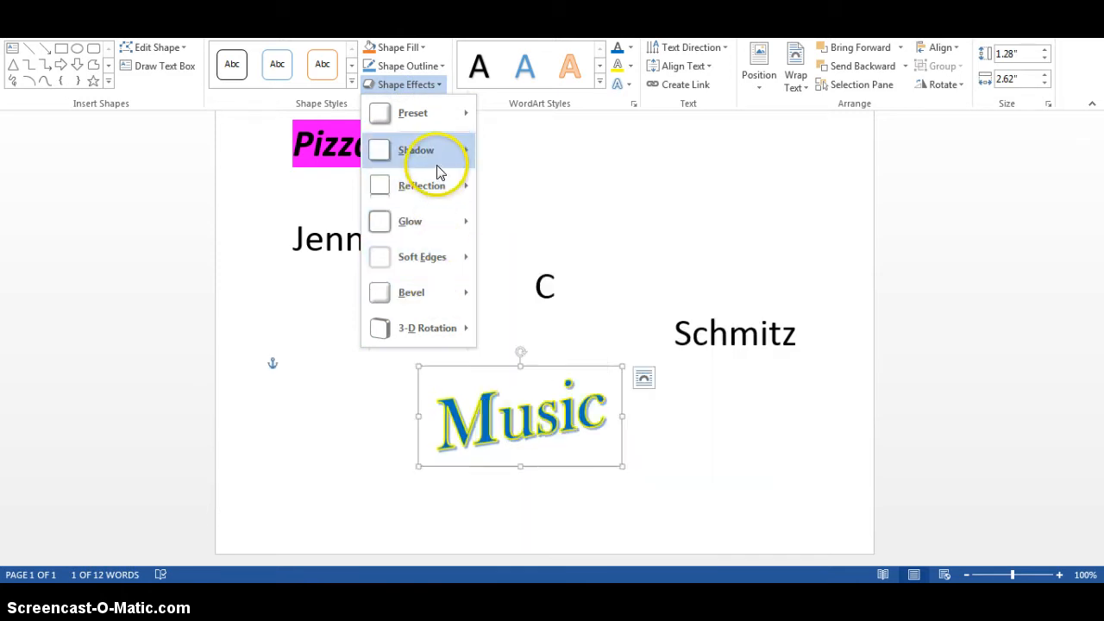
pyautogui.moveTo(411, 126)
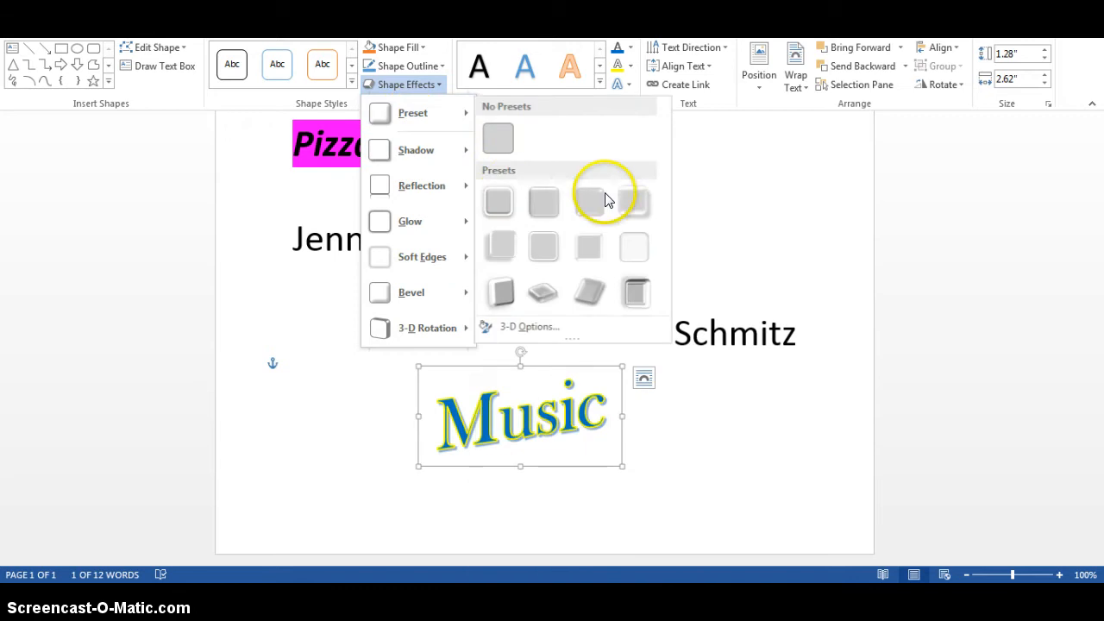
pyautogui.click(757, 195)
pyautogui.click(380, 136)
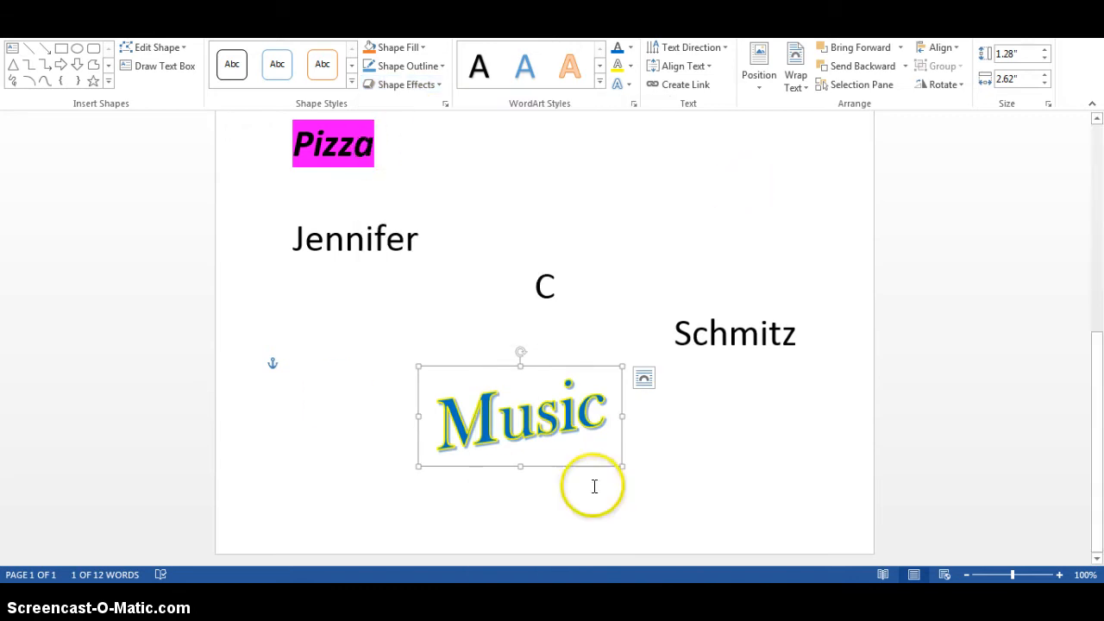
pyautogui.click(697, 423)
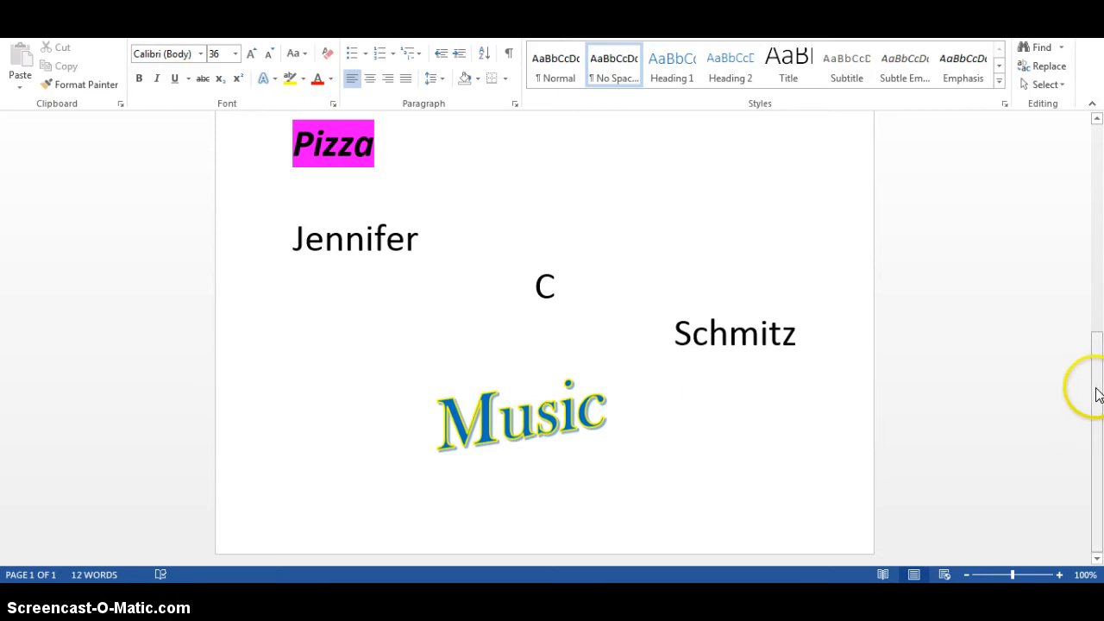
# Move the Music WordArt up to the right side of the page, above the right-aligned last name, and deselect it
pyautogui.click(543, 402)
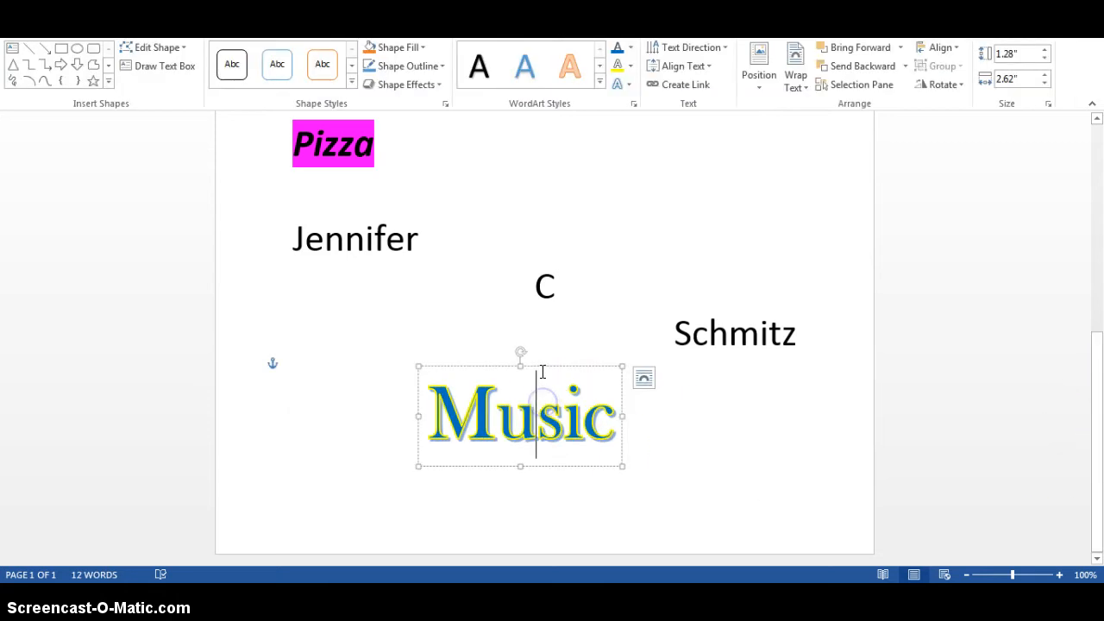
pyautogui.moveTo(547, 365)
pyautogui.mouseDown()
pyautogui.moveTo(678, 232)
pyautogui.moveTo(771, 170)
pyautogui.moveTo(797, 166)
pyautogui.mouseUp()
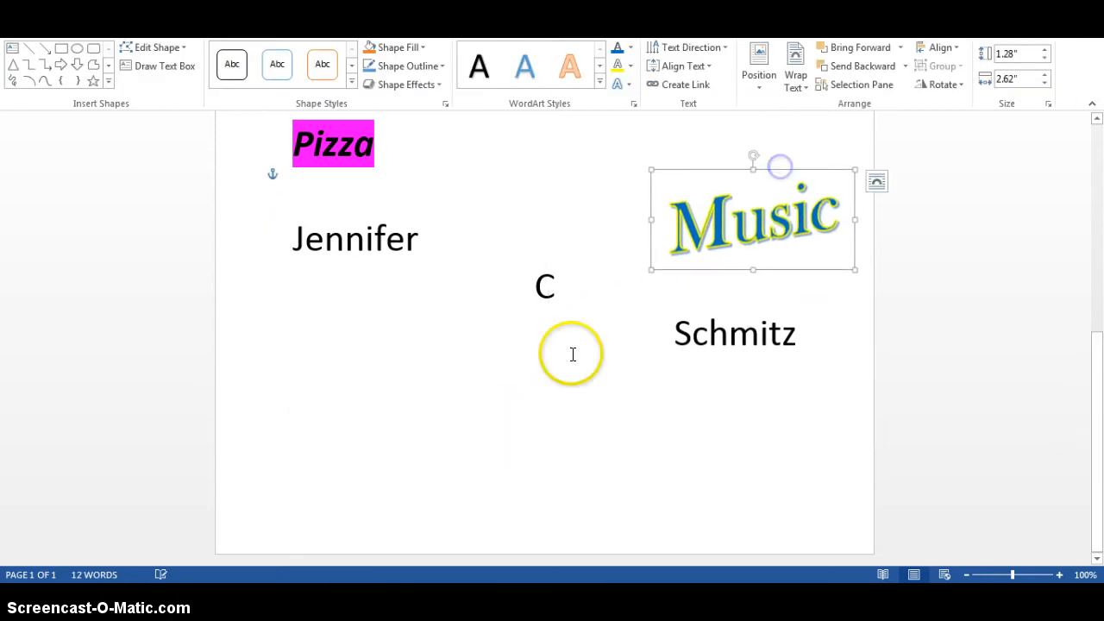
pyautogui.click(520, 429)
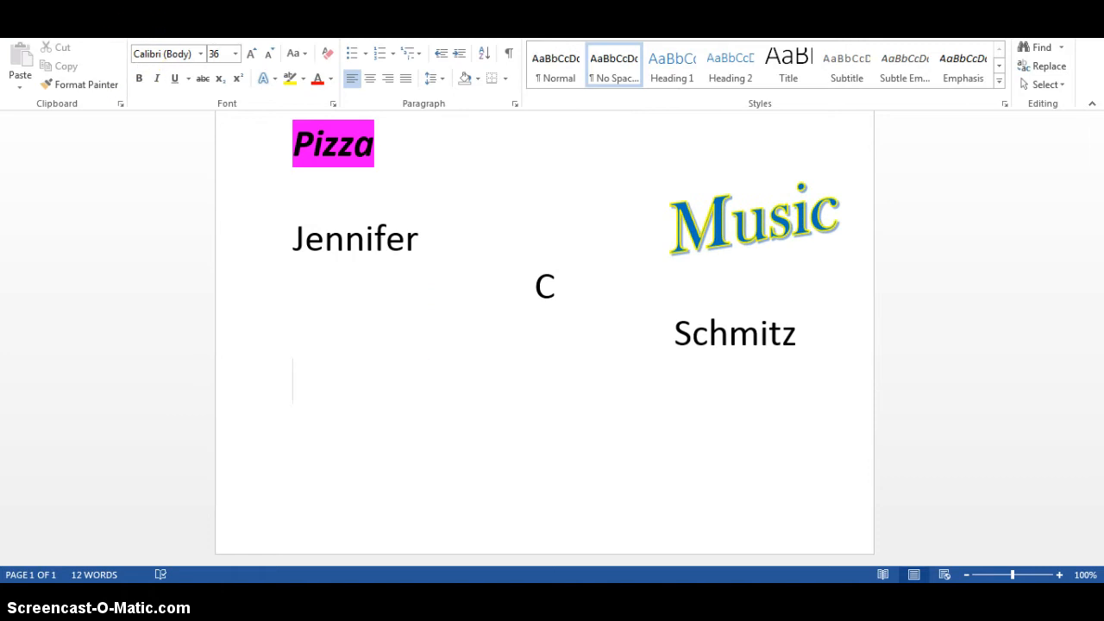
# Draw a text box about 1.54" high and 5.58" wide in the empty space below the name lines
pyautogui.click(104, 30)
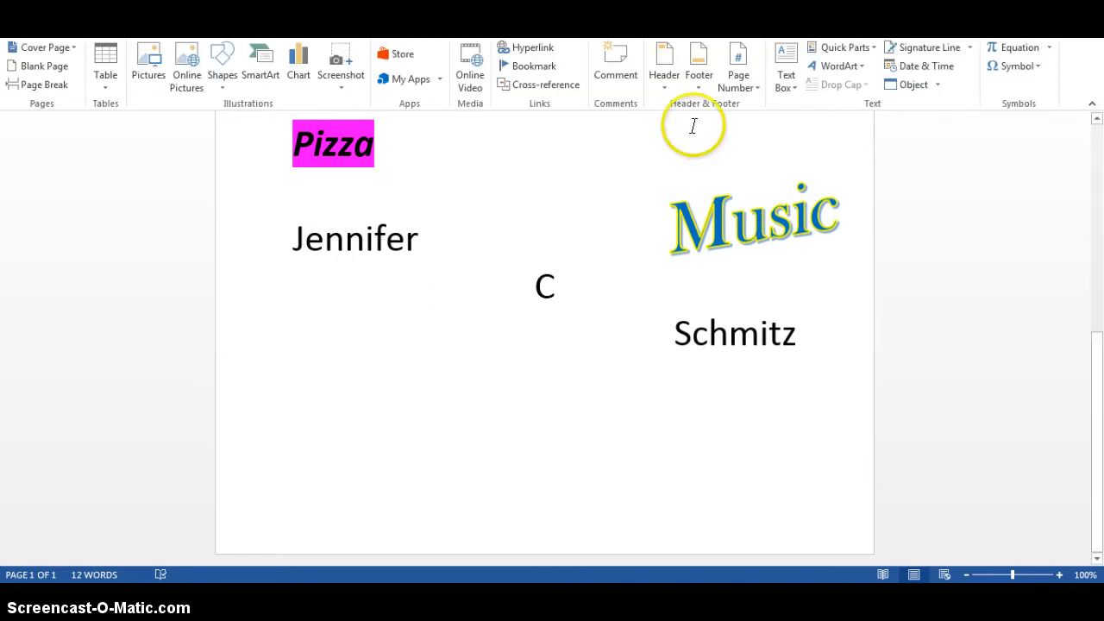
pyautogui.click(791, 86)
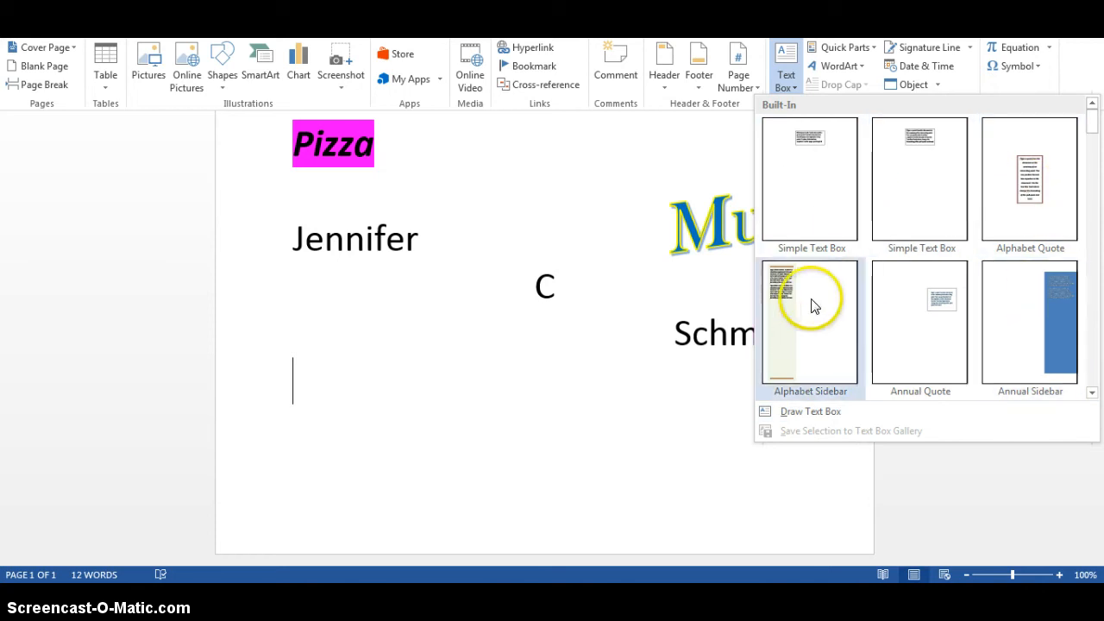
pyautogui.click(801, 415)
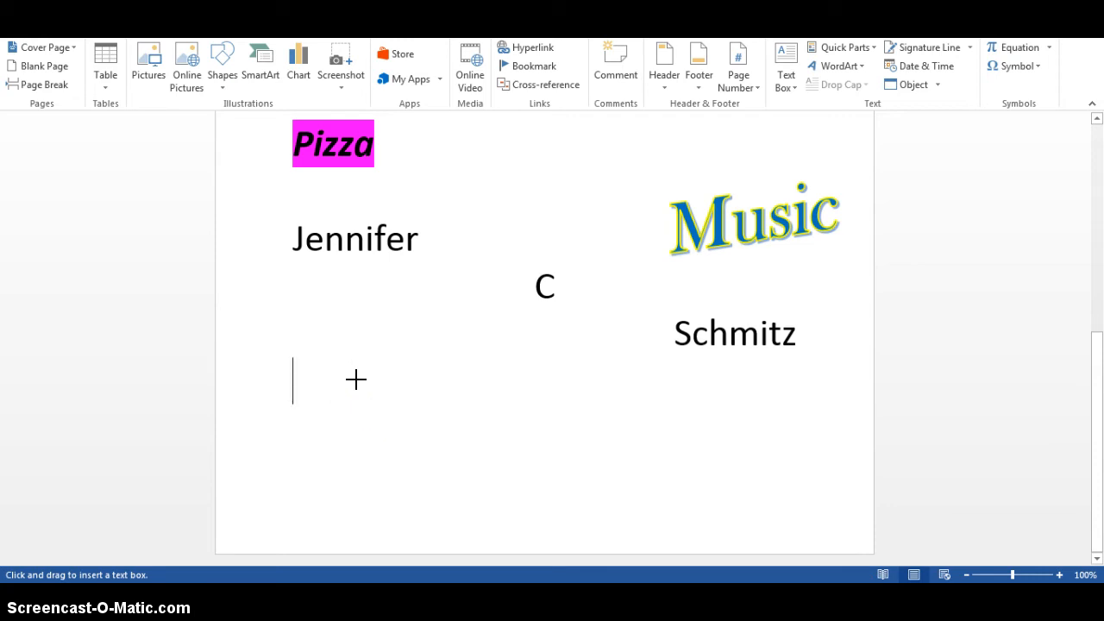
pyautogui.moveTo(371, 408)
pyautogui.mouseDown()
pyautogui.moveTo(475, 446)
pyautogui.moveTo(658, 457)
pyautogui.moveTo(803, 500)
pyautogui.moveTo(789, 499)
pyautogui.mouseUp()
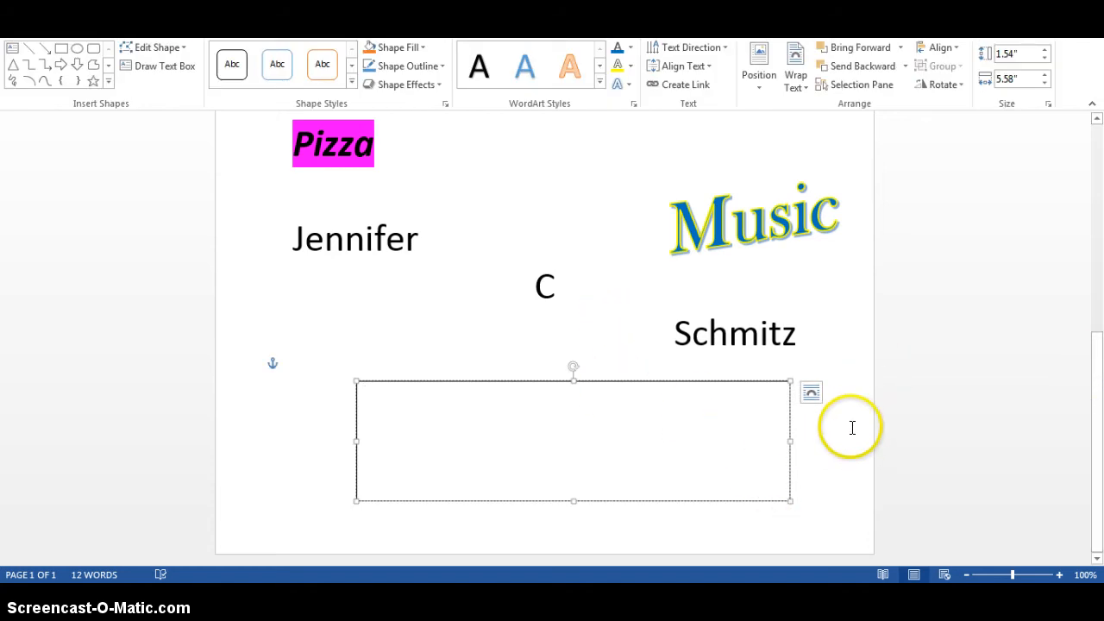
# Set the new text box's text wrapping to Behind Text
pyautogui.click(810, 392)
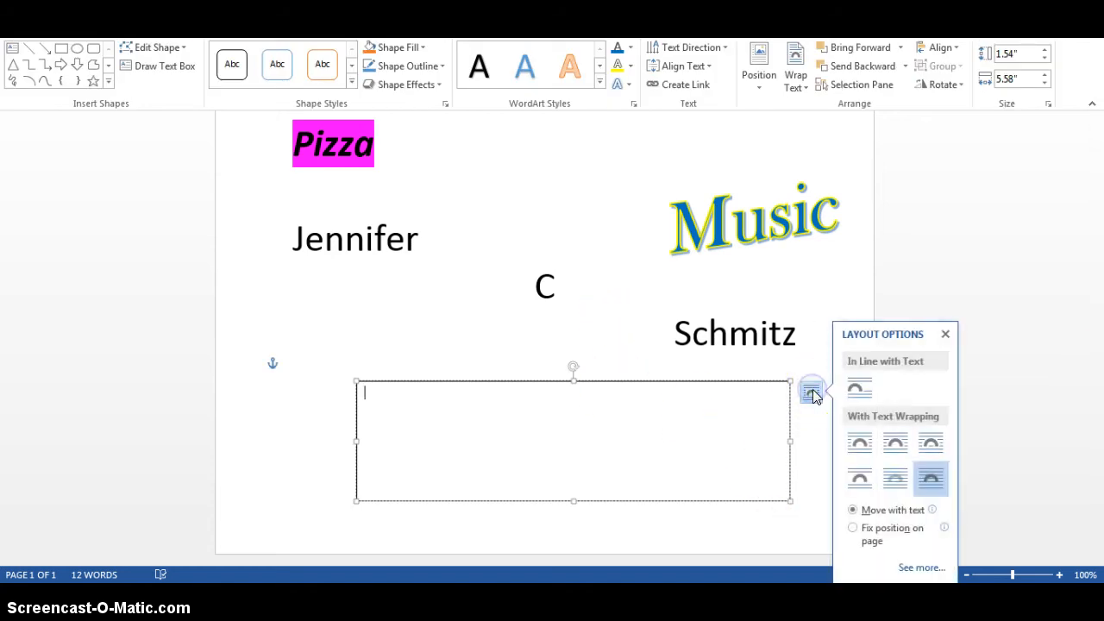
pyautogui.click(895, 481)
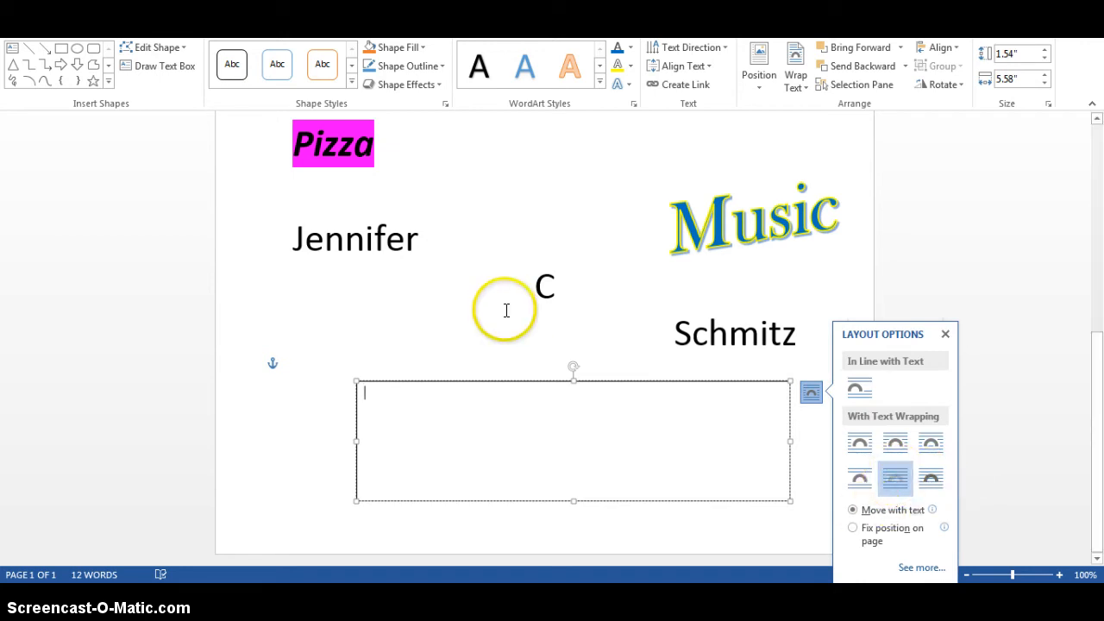
pyautogui.click(612, 452)
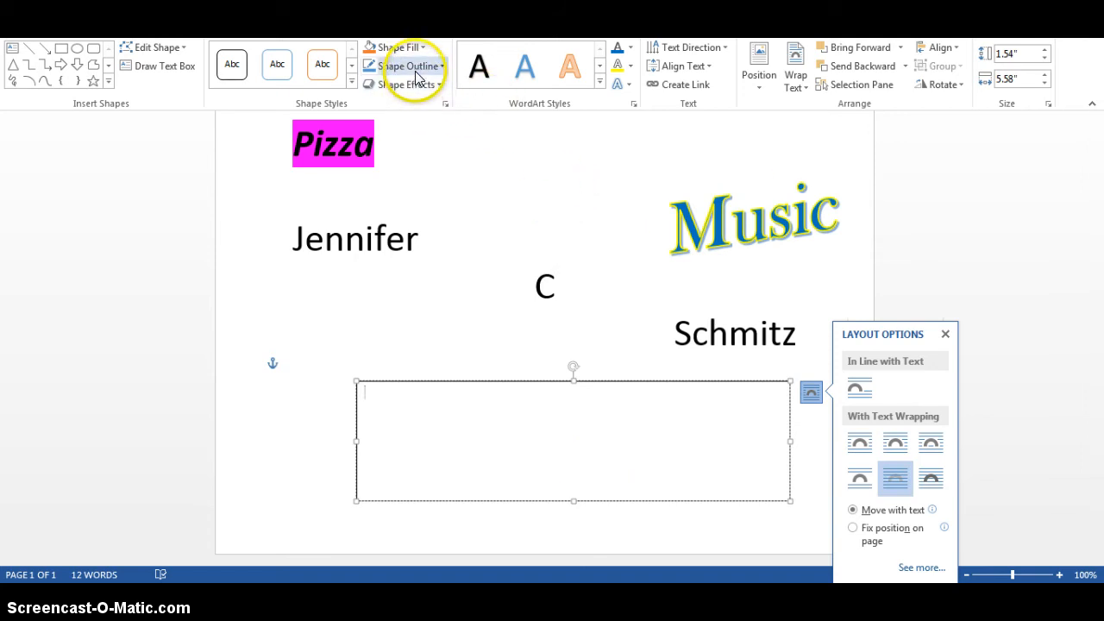
# Set the text box's text fill to standard orange, leaving its shape style as it is
pyautogui.click(350, 81)
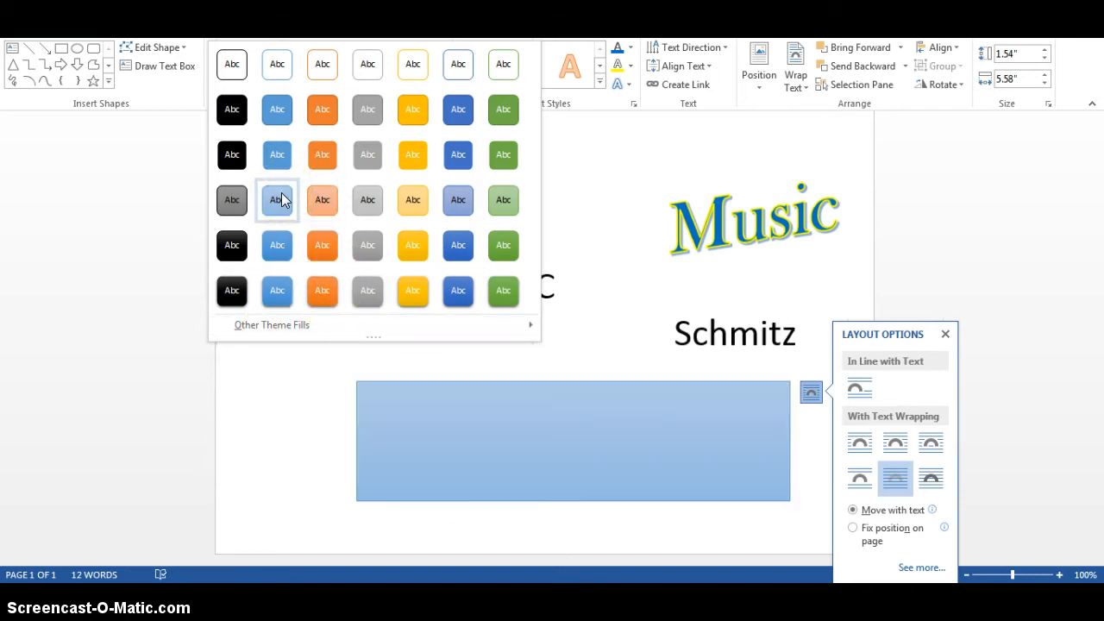
pyautogui.click(572, 125)
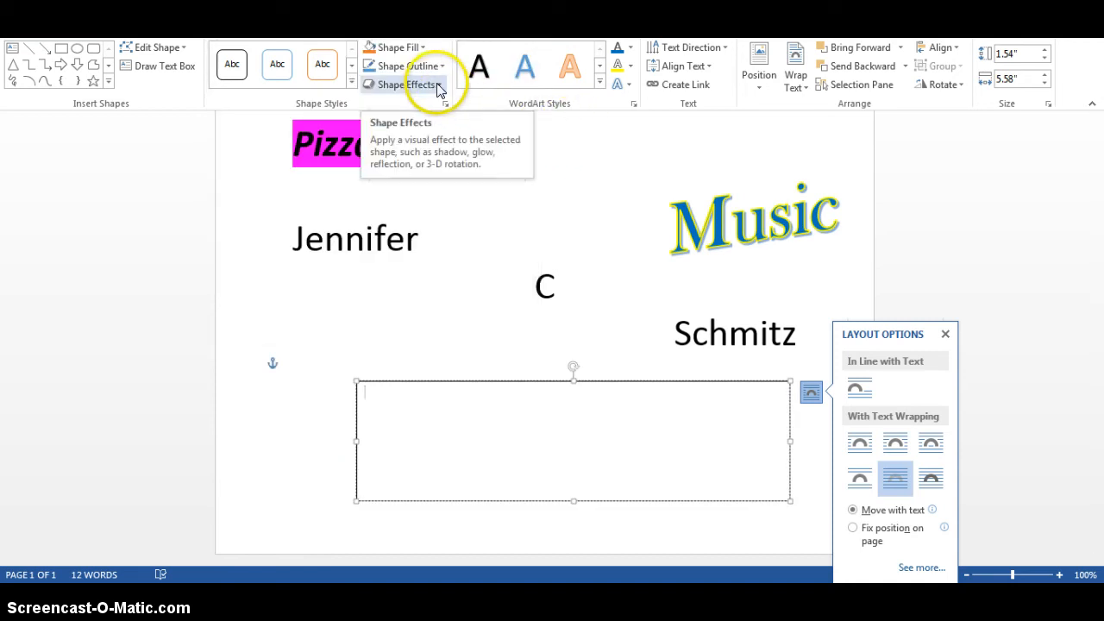
pyautogui.click(631, 49)
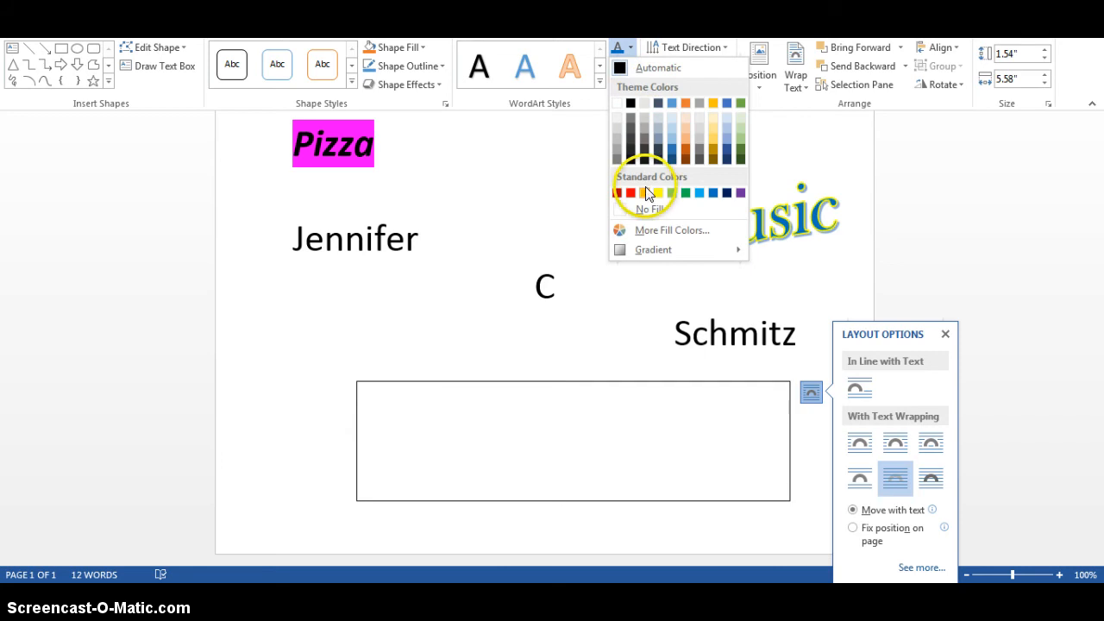
pyautogui.click(645, 192)
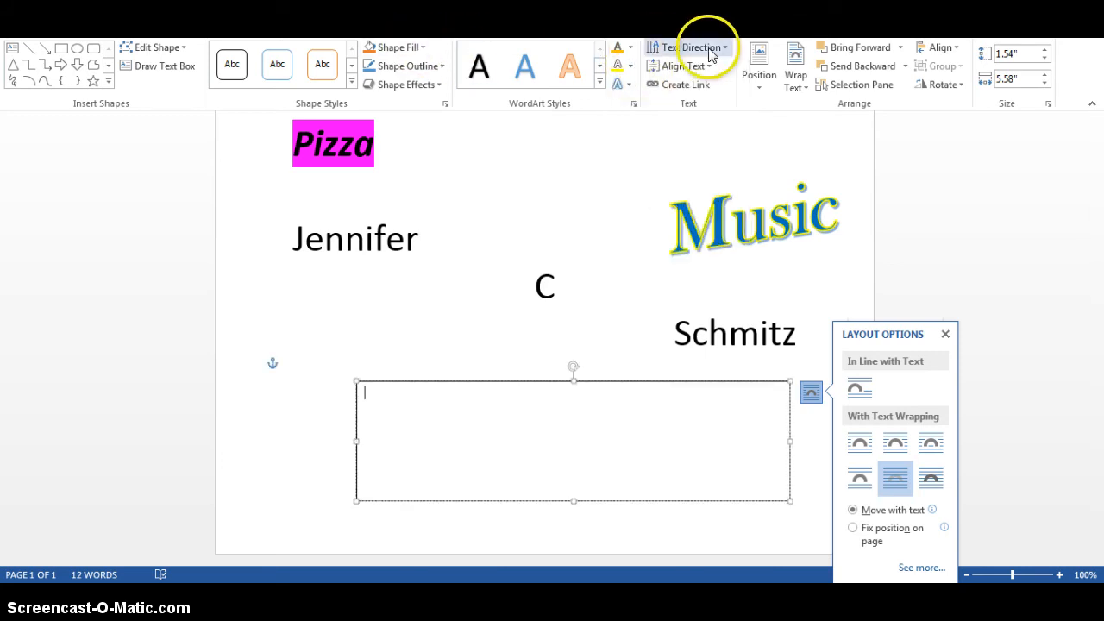
# Try a standard orange shape fill on the text box and settle on standard light blue
pyautogui.click(421, 47)
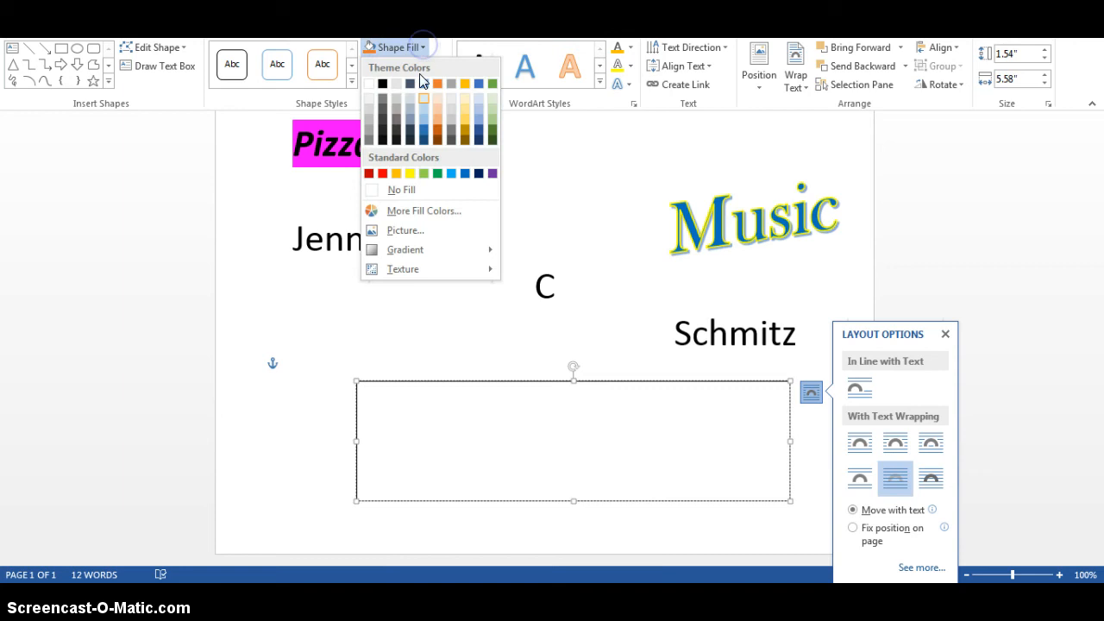
pyautogui.click(394, 174)
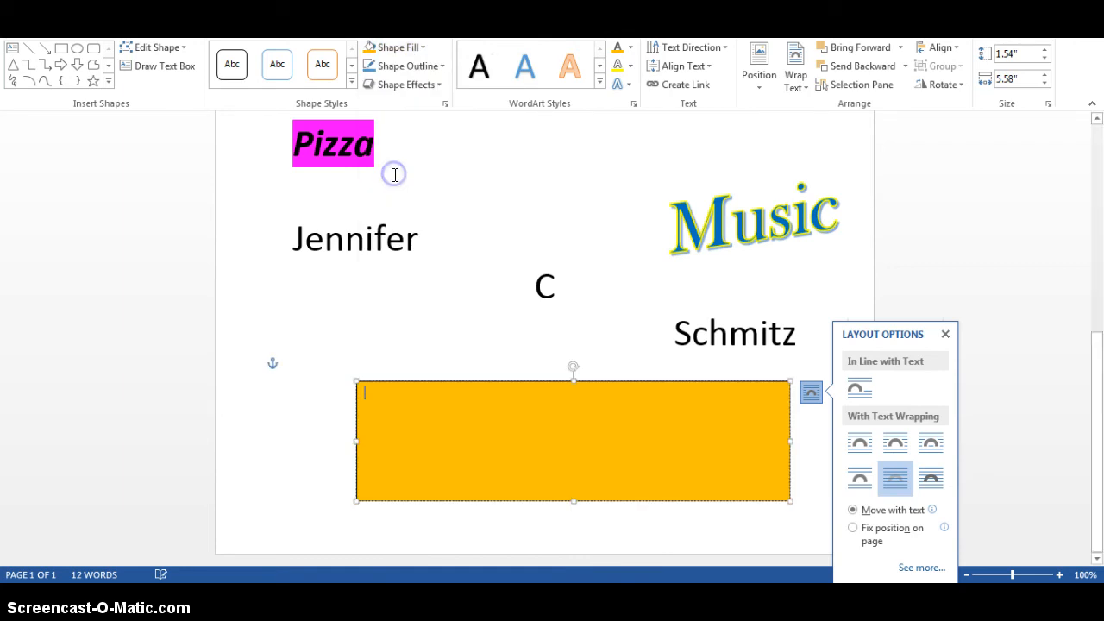
pyautogui.click(422, 46)
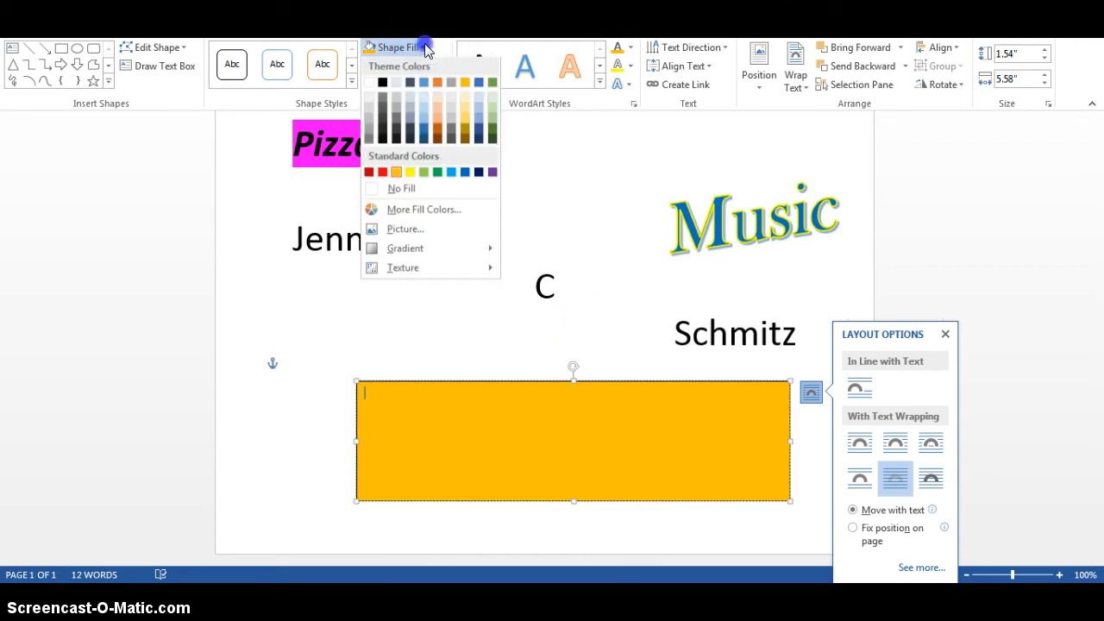
pyautogui.click(451, 173)
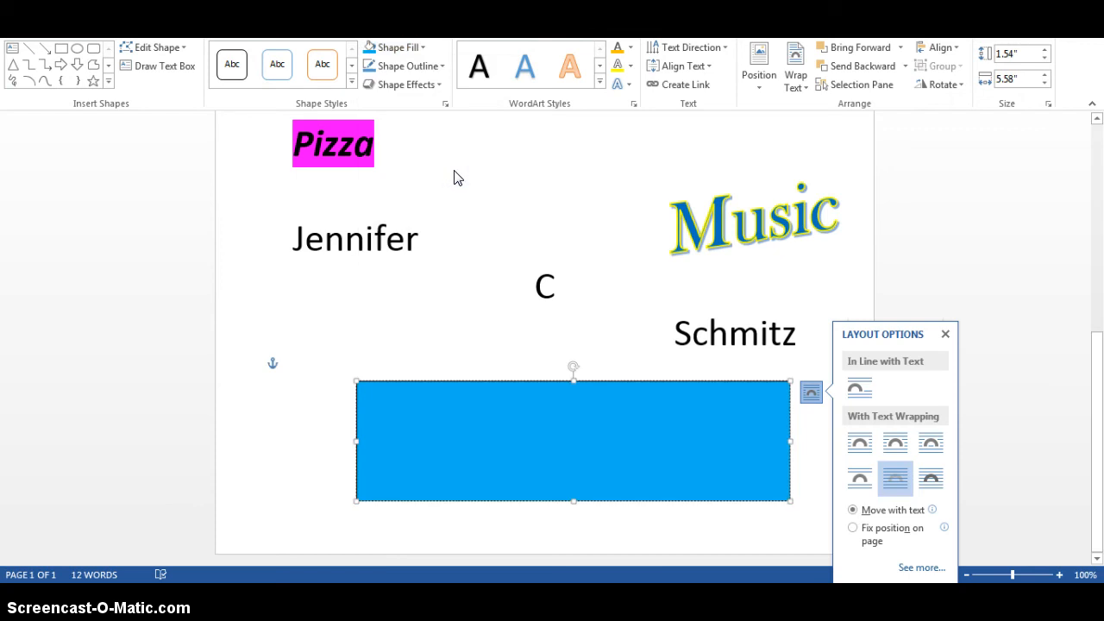
# Give the text box a standard purple outline with a thicker line weight
pyautogui.click(405, 66)
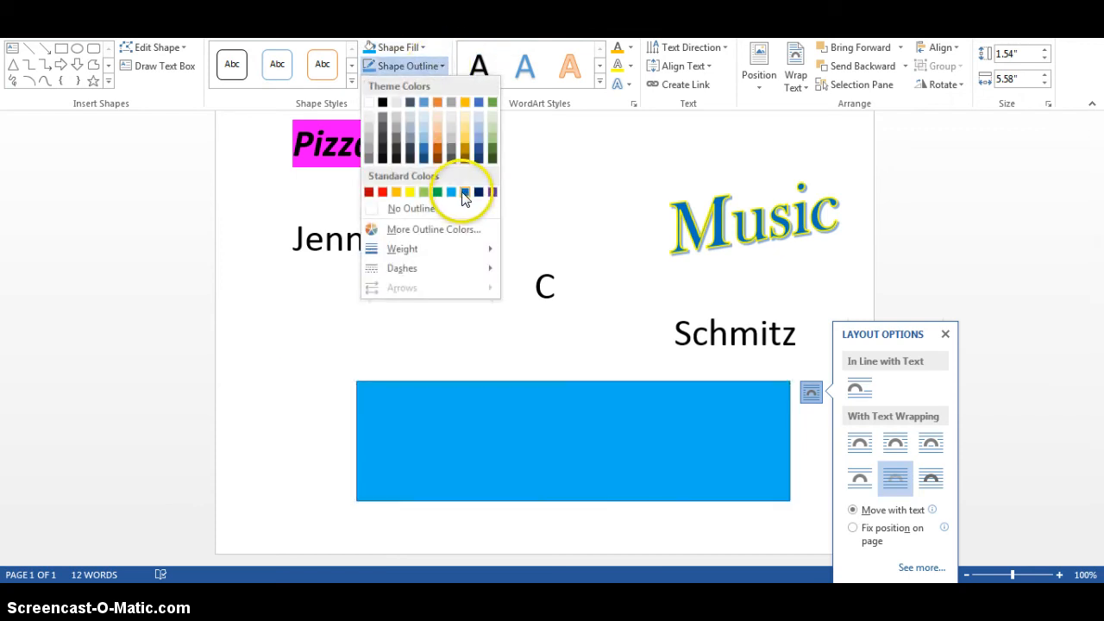
pyautogui.click(492, 193)
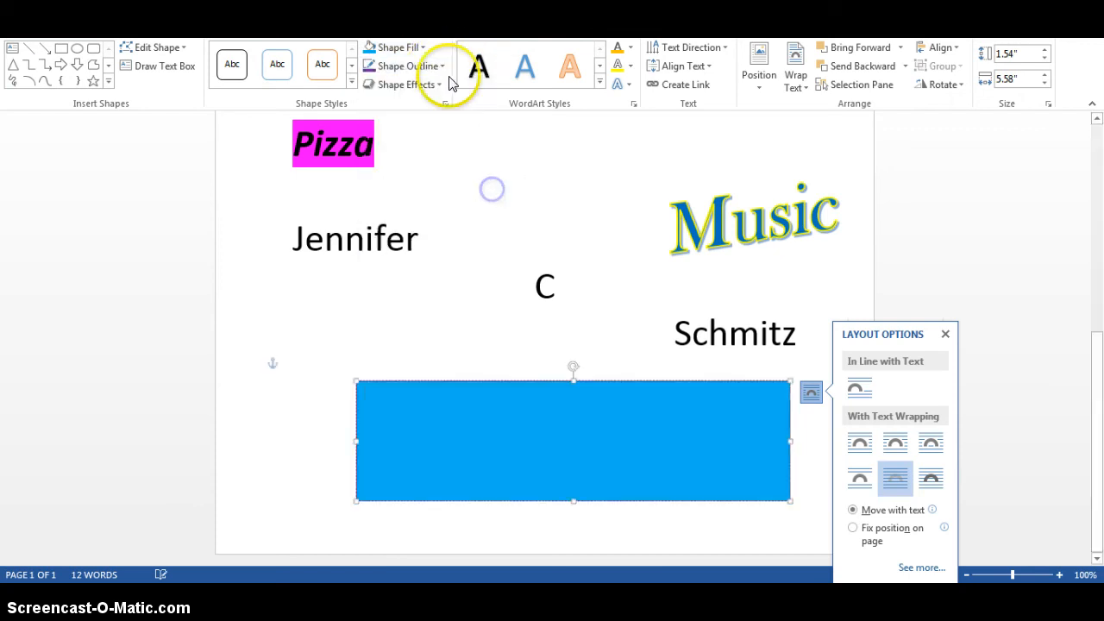
pyautogui.click(445, 66)
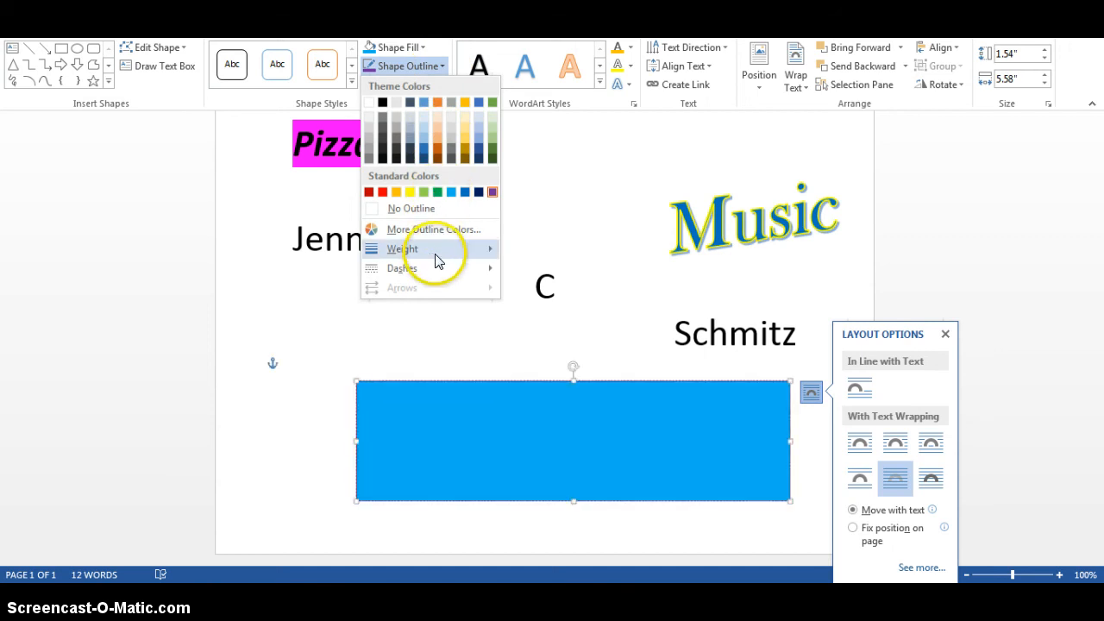
pyautogui.moveTo(435, 252)
pyautogui.click(572, 373)
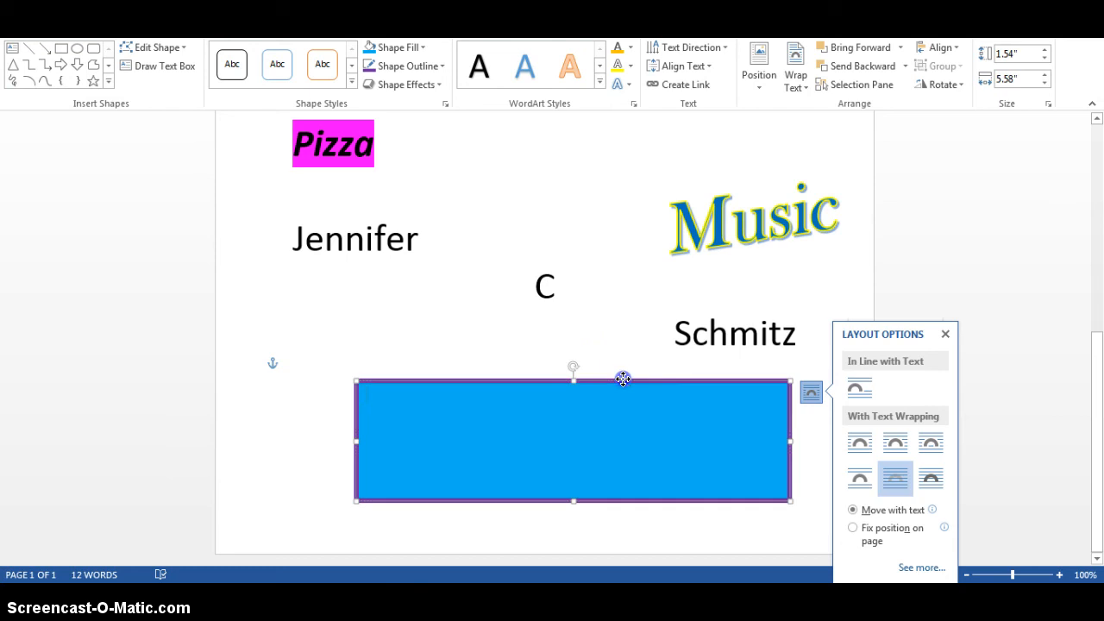
# Reposition the blue text box slightly lower and further left, so it sits centred beneath the name lines
pyautogui.moveTo(622, 379); pyautogui.dragTo(644, 450)
pyautogui.moveTo(1095, 320); pyautogui.dragTo(1094, 393)
pyautogui.moveTo(656, 312); pyautogui.dragTo(633, 394)
# Move the Music WordArt onto the middle of the blue text box and deselect it
pyautogui.click(742, 209)
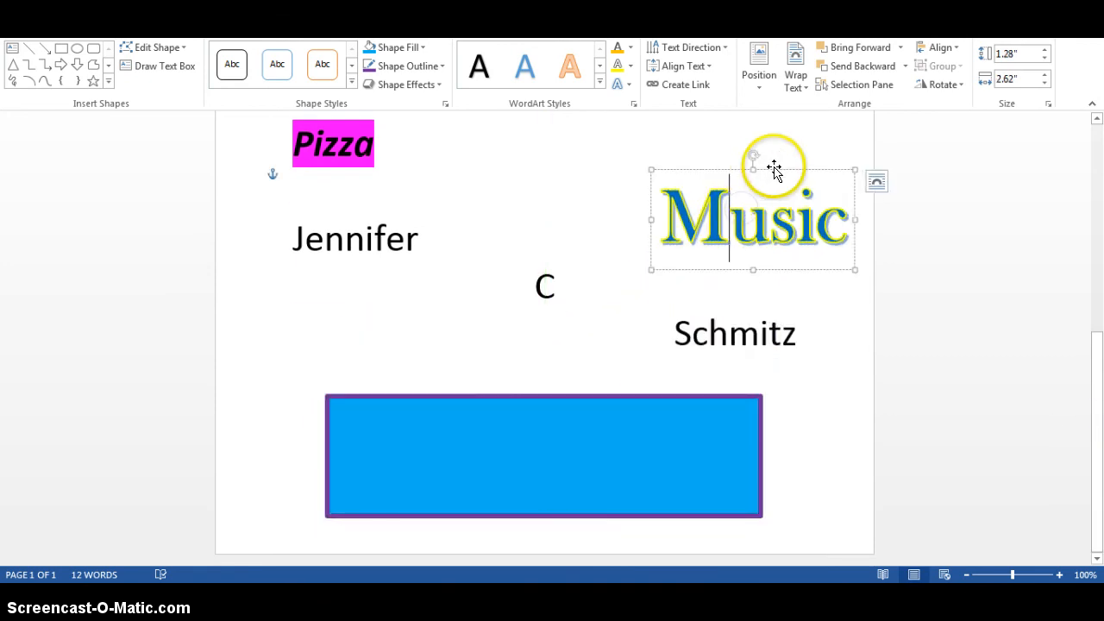
pyautogui.moveTo(774, 168); pyautogui.dragTo(569, 408)
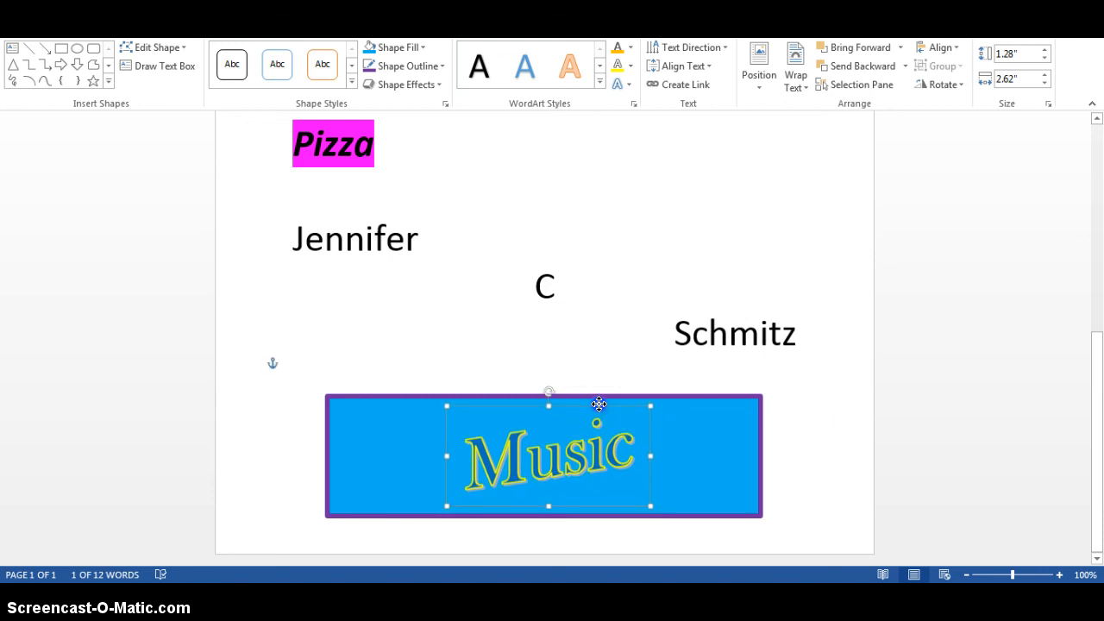
pyautogui.click(814, 428)
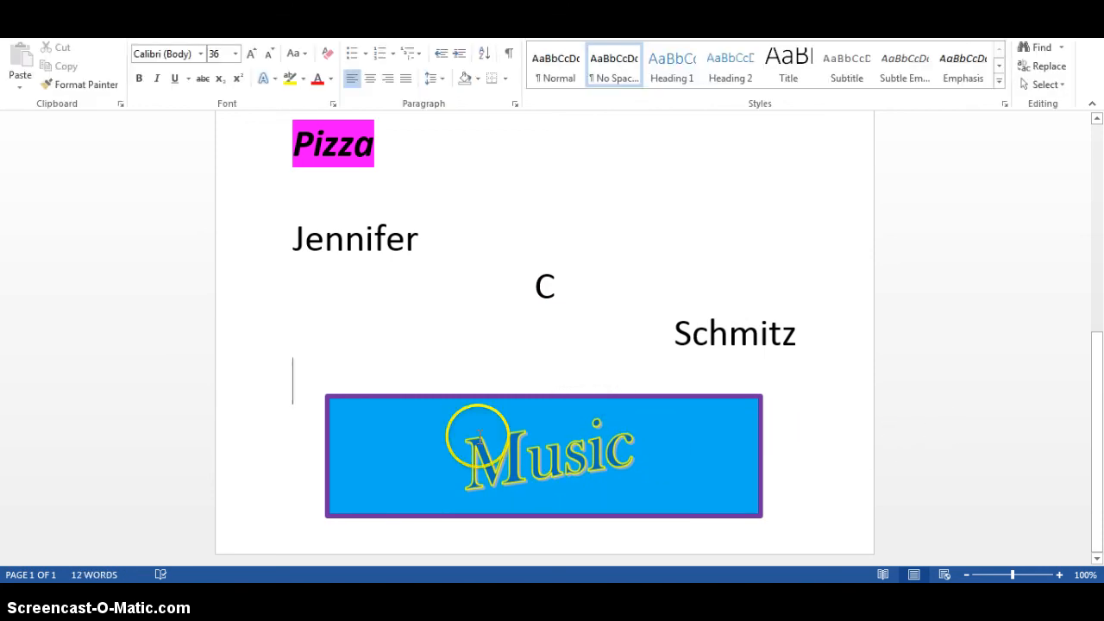
# Increase the Music WordArt text's font size to 80 and deselect the WordArt
pyautogui.click(559, 438)
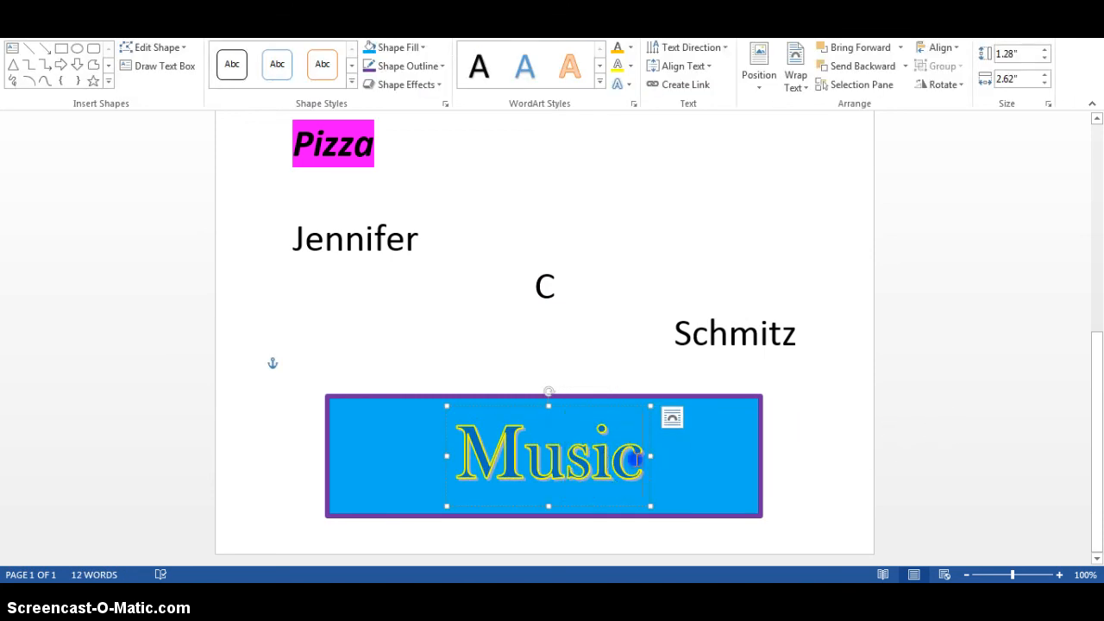
pyautogui.moveTo(635, 458); pyautogui.dragTo(465, 455)
pyautogui.click(104, 30)
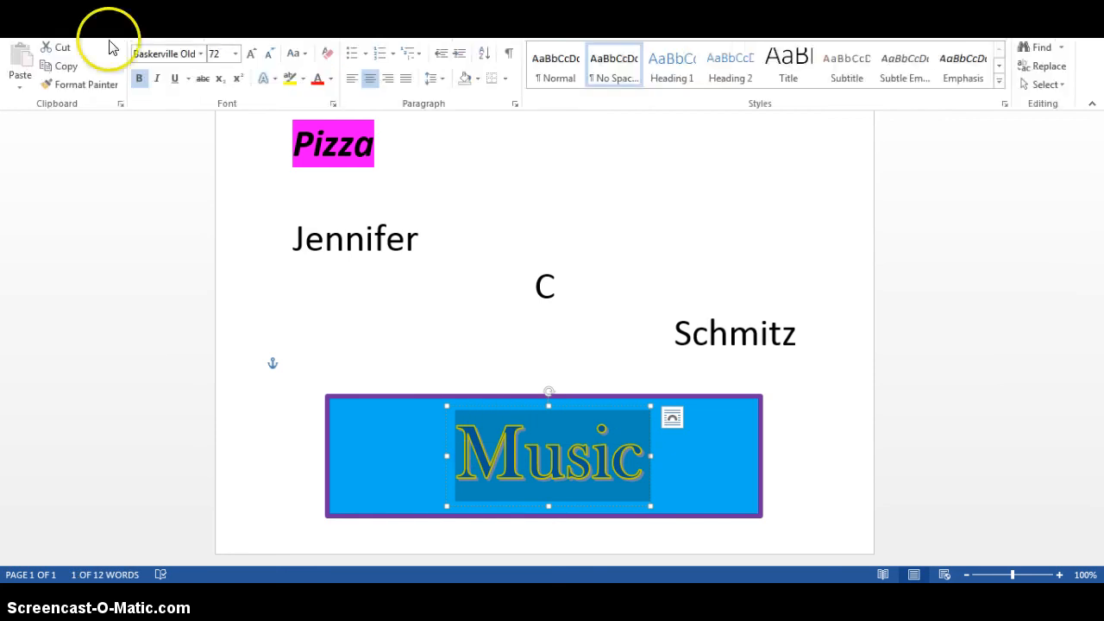
pyautogui.click(252, 57)
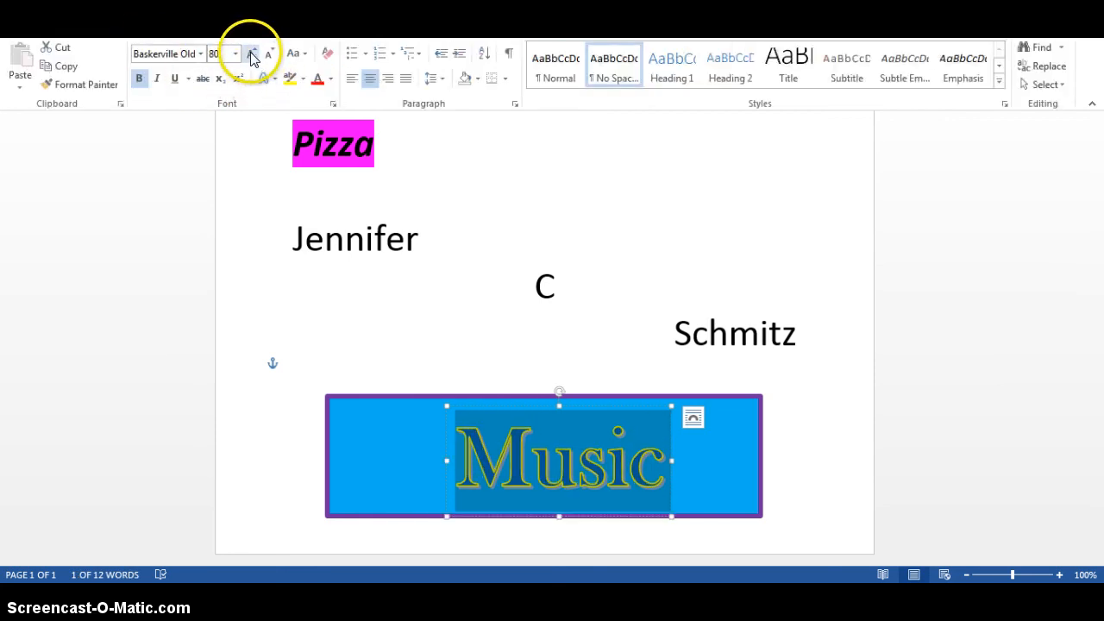
pyautogui.click(840, 308)
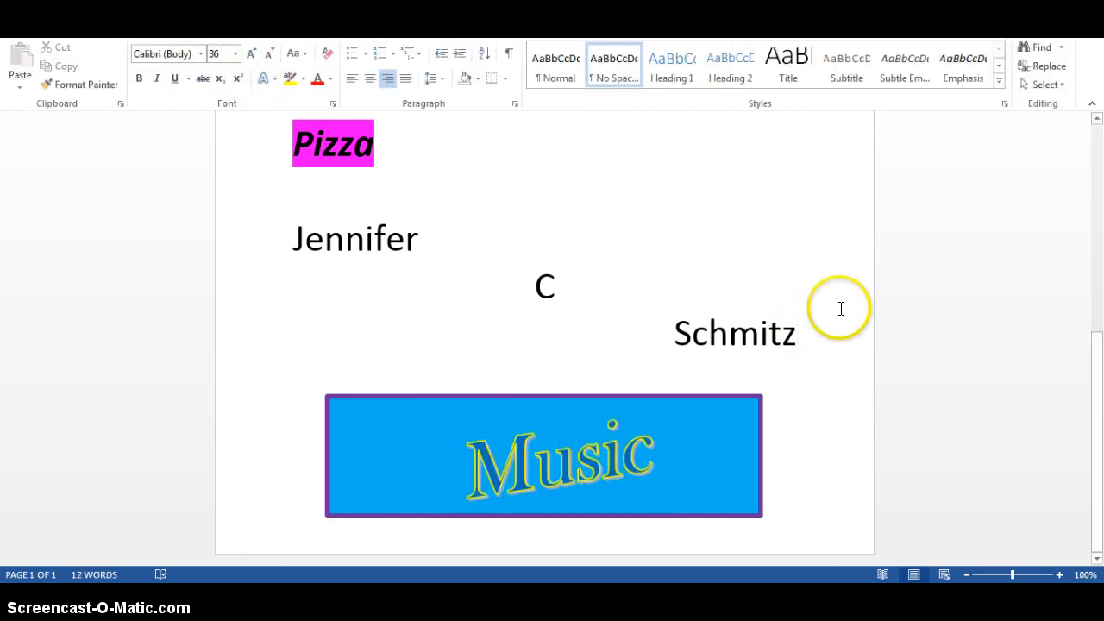